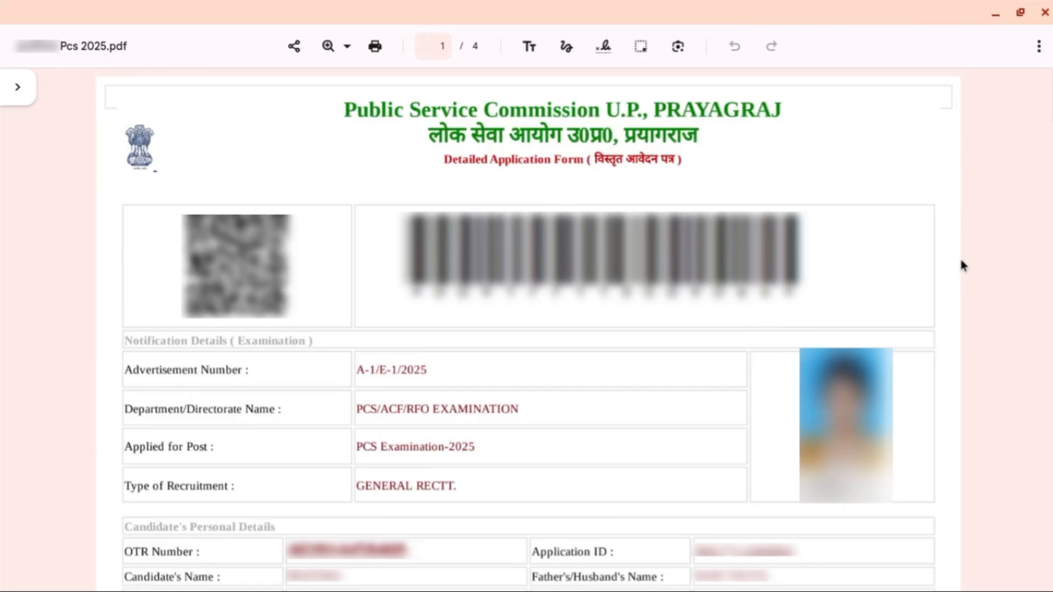
Go from the UPPSC homepage to the One Time Registration login page for existing OTR holders
scroll(961, 263, down, 8)
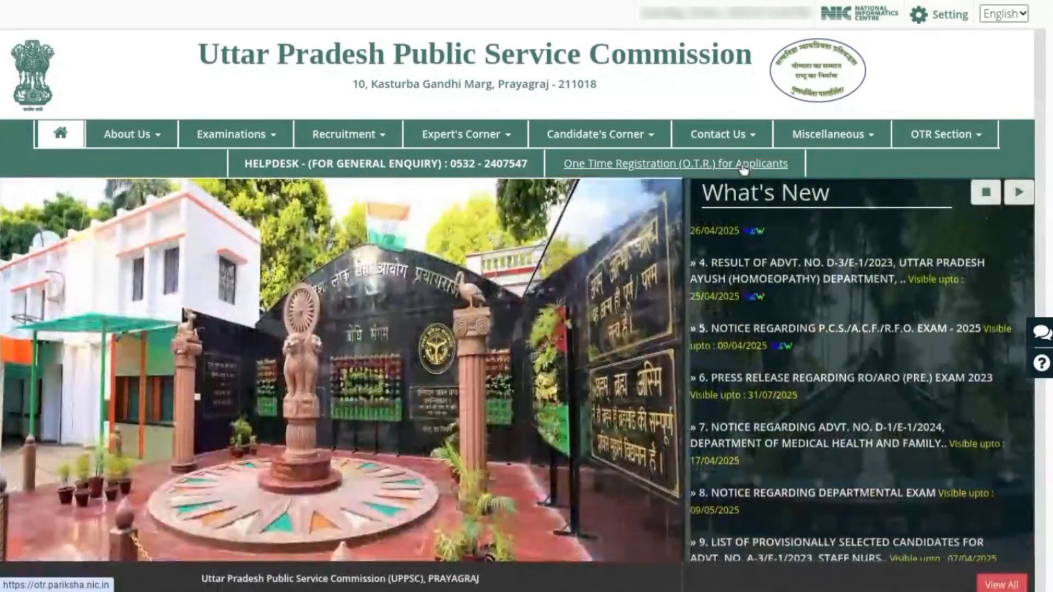
click(743, 166)
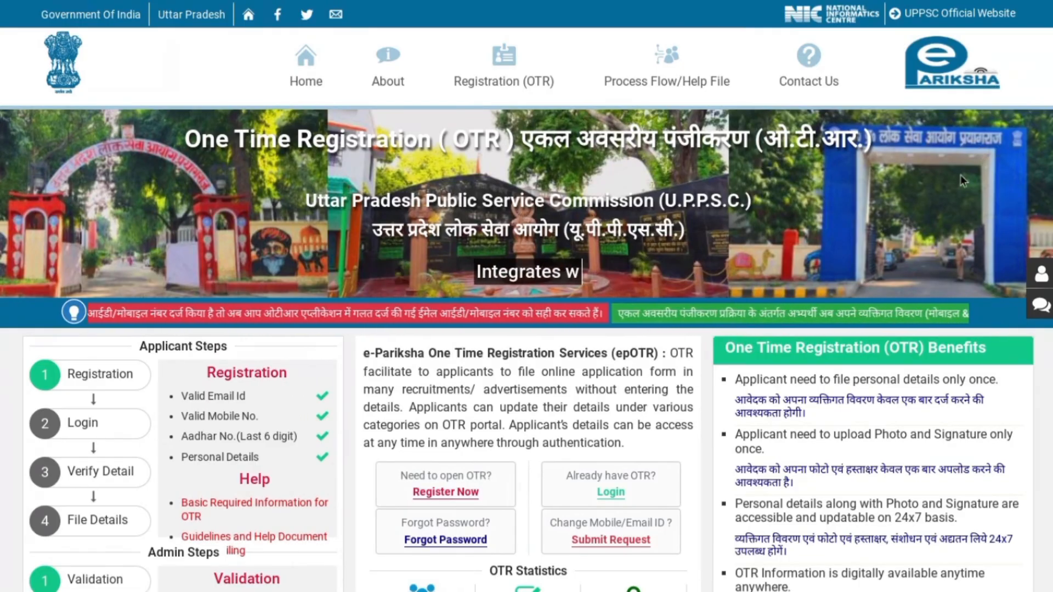
click(614, 499)
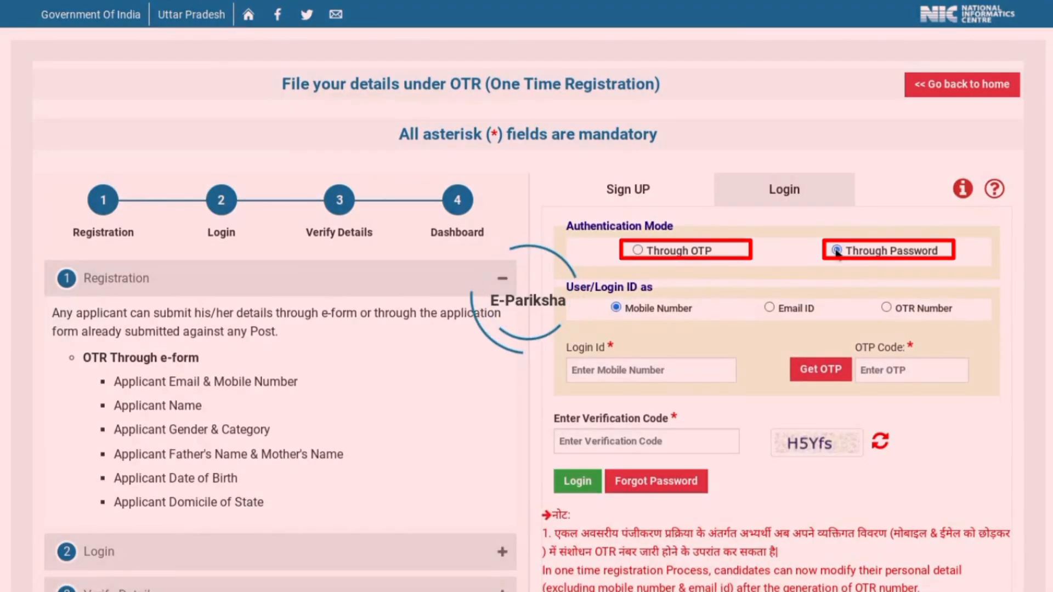
Choose password sign-in with the OTR number as the login id, and enter it
click(837, 250)
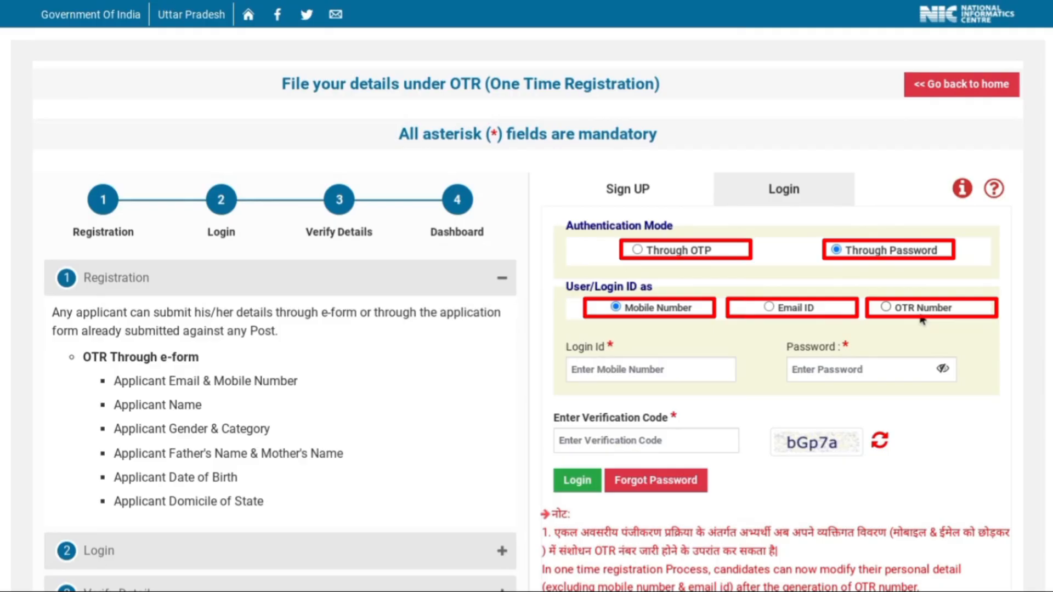
click(607, 373)
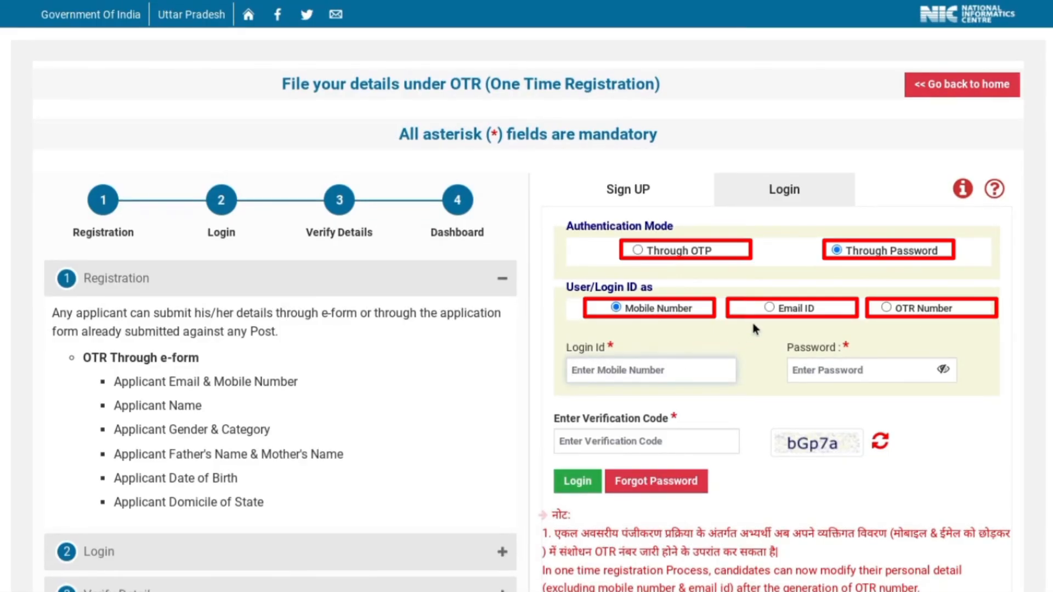
click(814, 372)
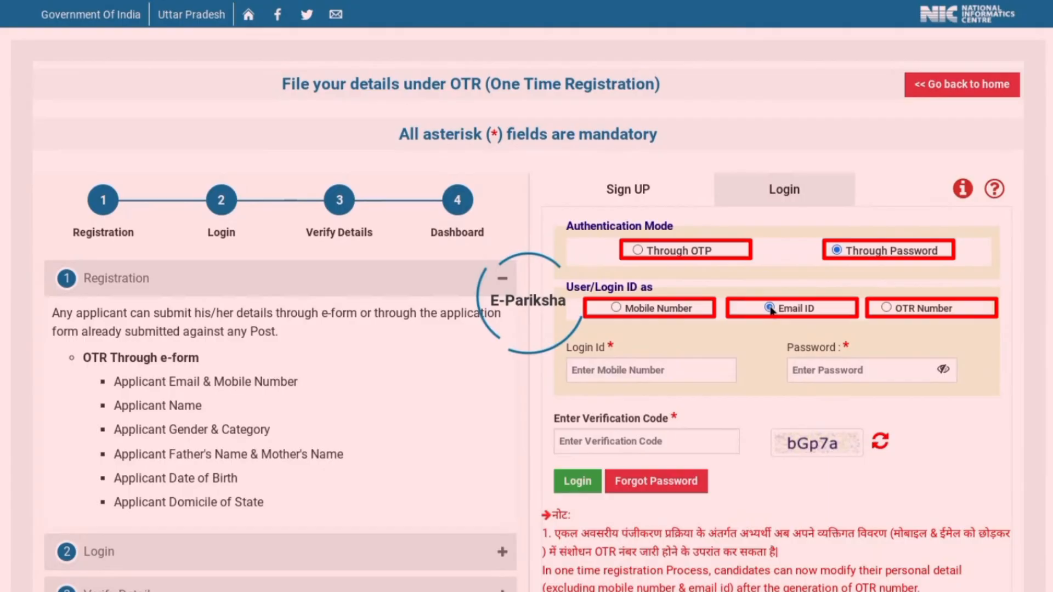
click(770, 307)
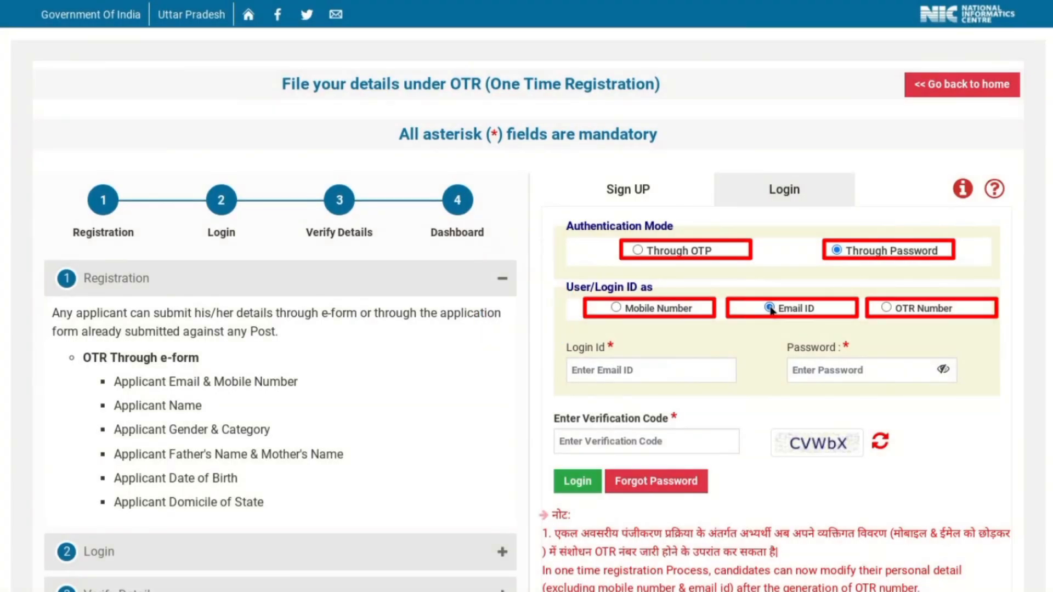
click(613, 371)
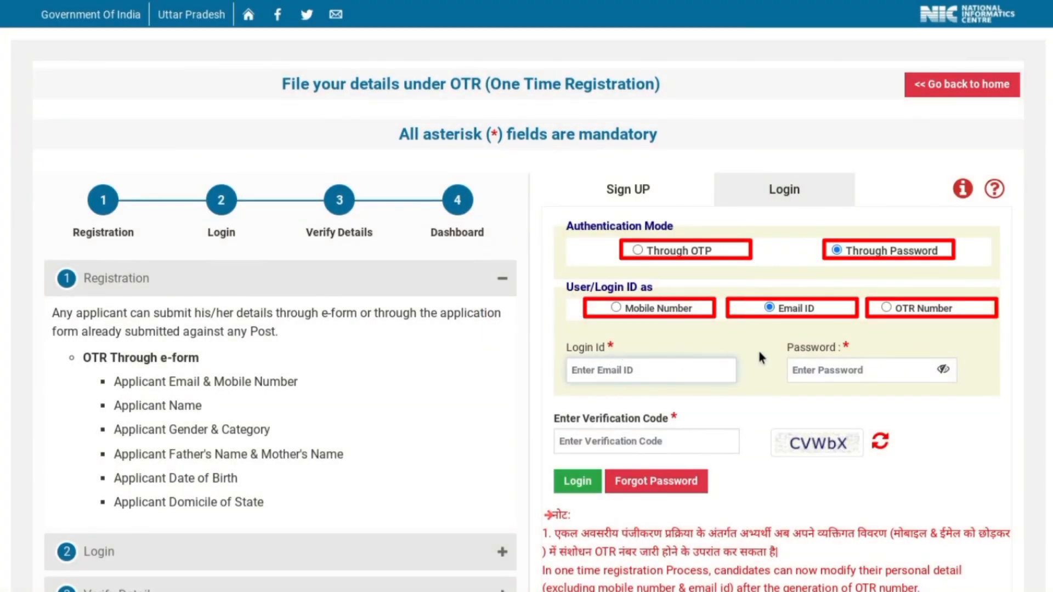
click(887, 307)
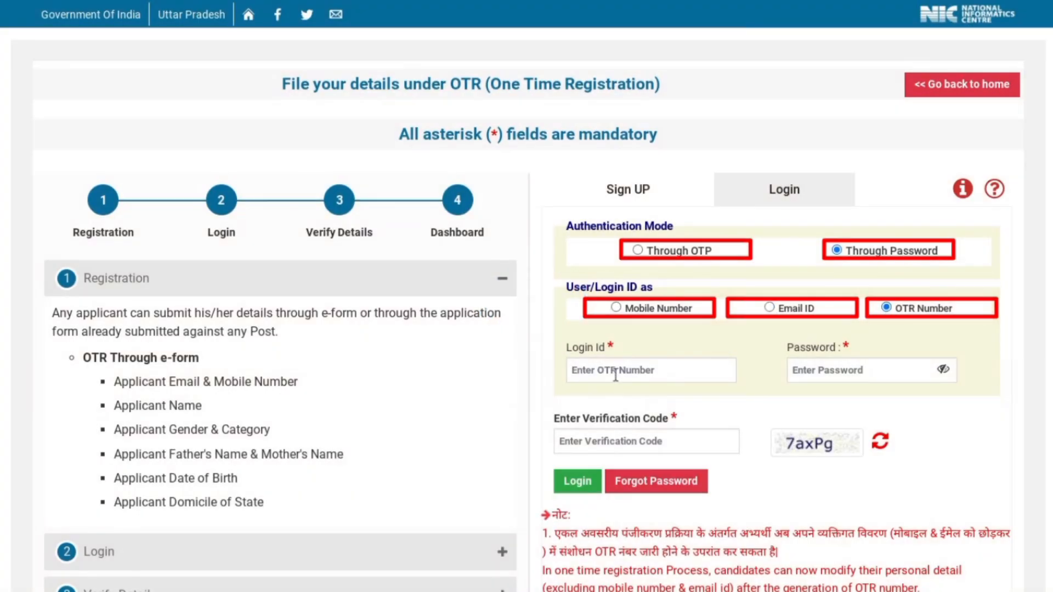
click(620, 372)
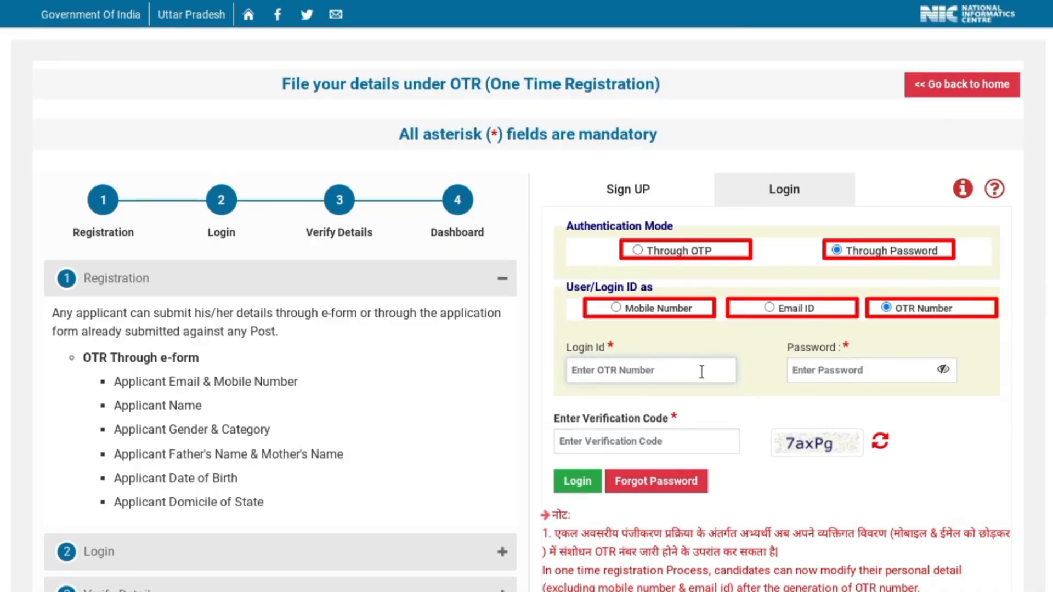
Enter the account password and captcha 7axPg, then log in
click(809, 368)
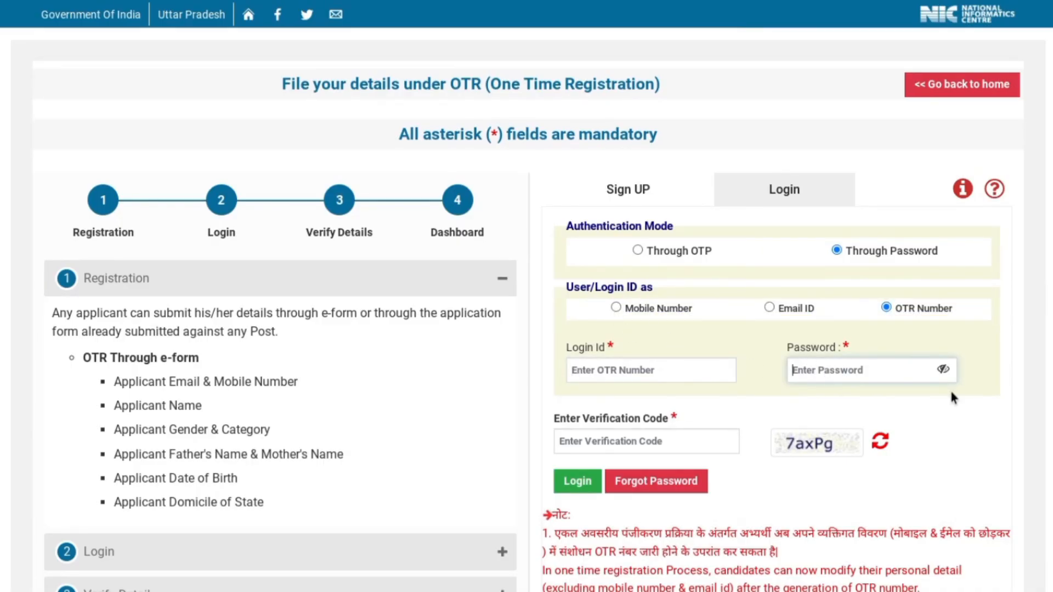
click(648, 440)
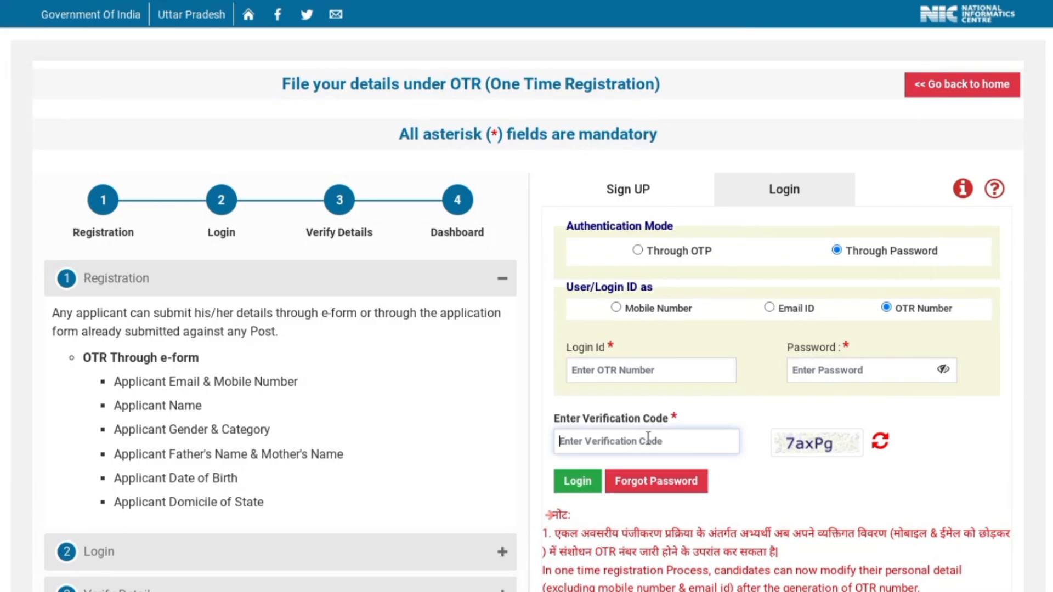
text(7axPg)
click(577, 481)
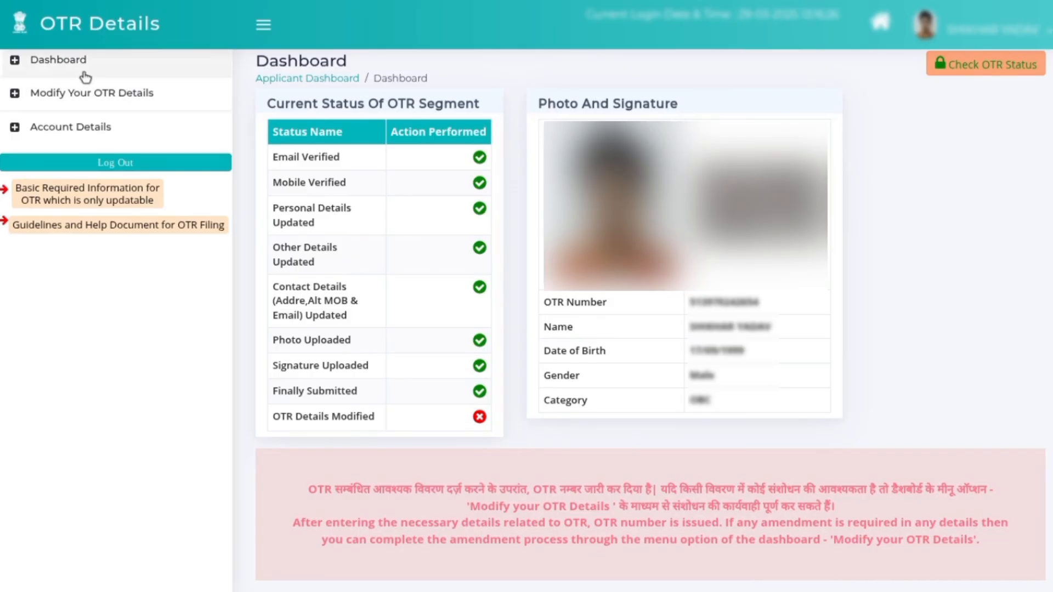
Open 'Modify Your Details' under 'Modify Your OTR Details' to reach the Personal Details form
click(150, 98)
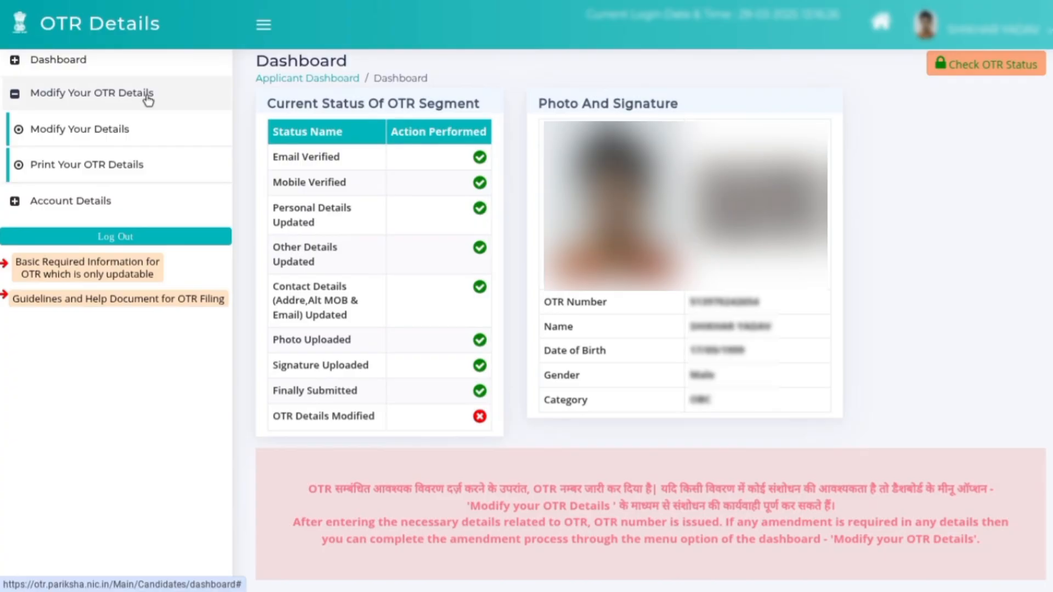
click(122, 132)
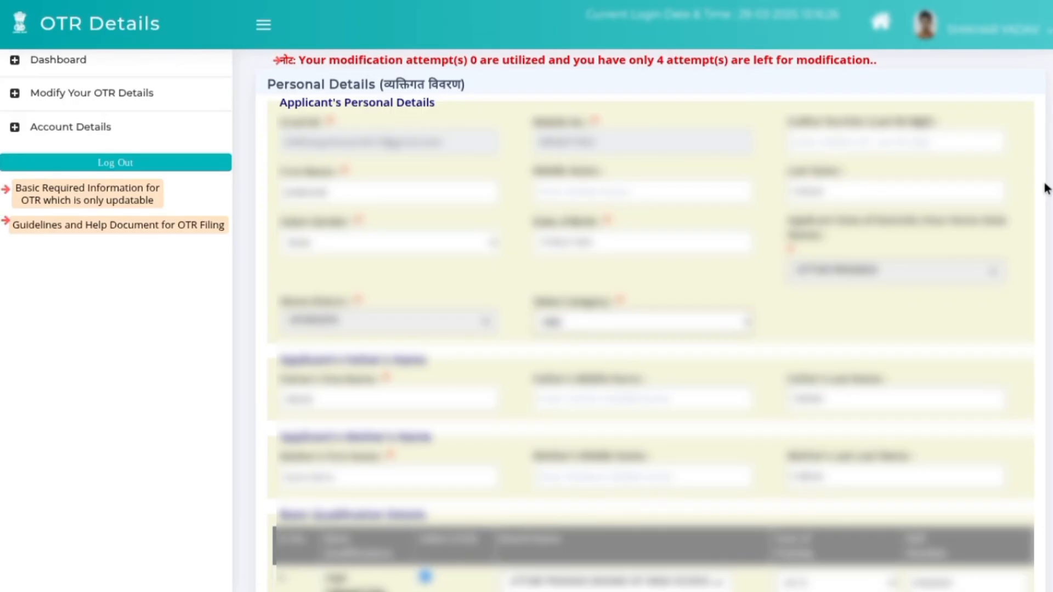
scroll(1045, 189, down, 1)
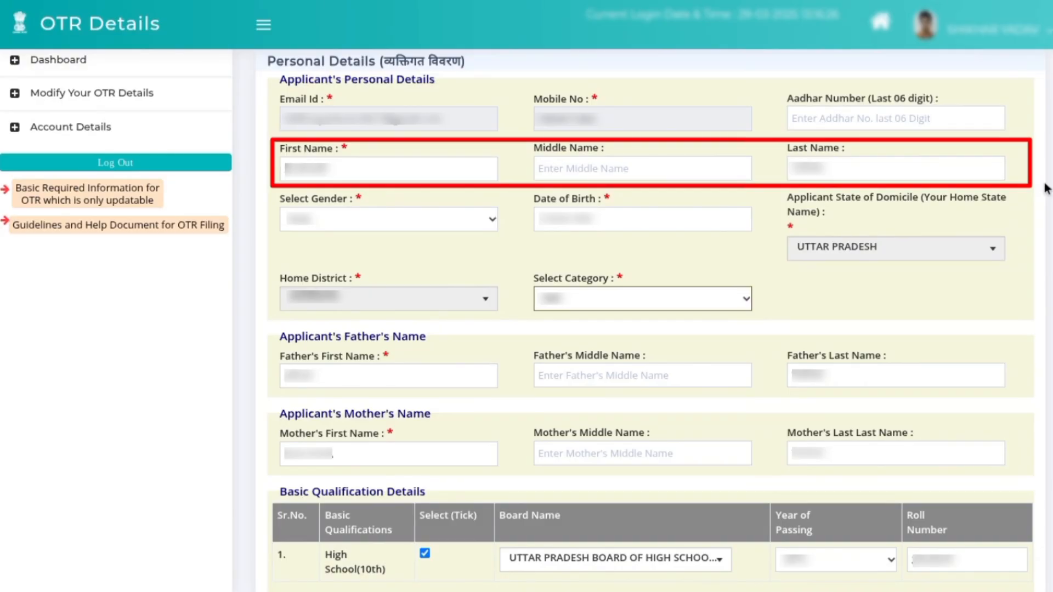
click(625, 222)
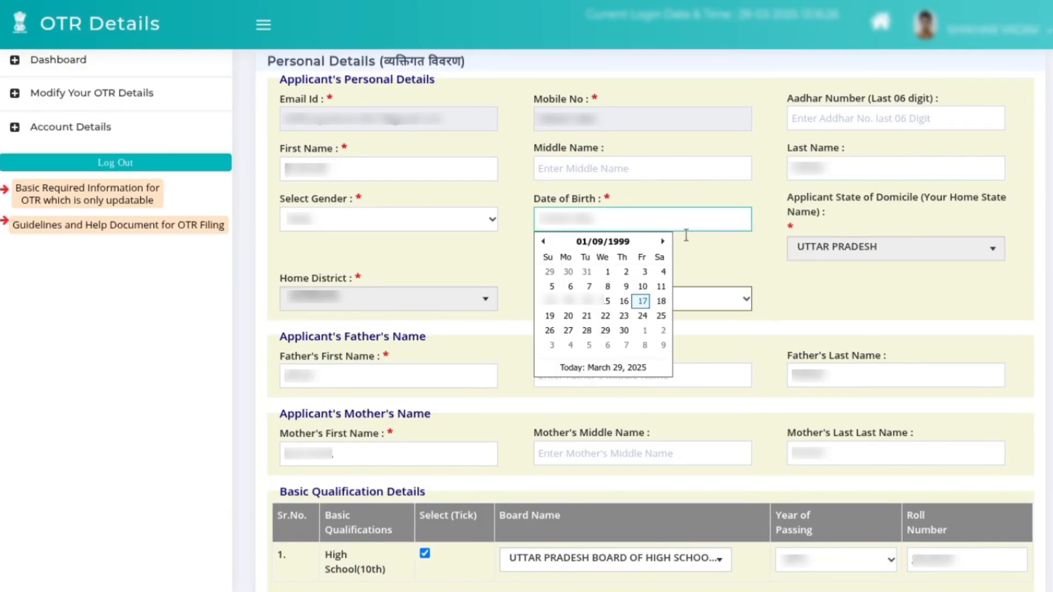
click(702, 250)
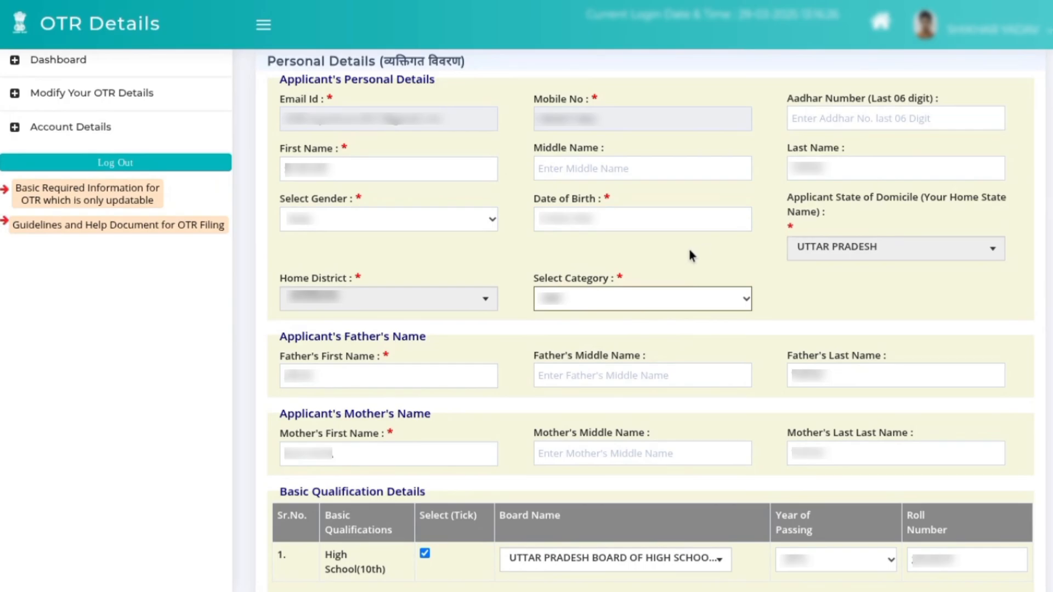
click(615, 298)
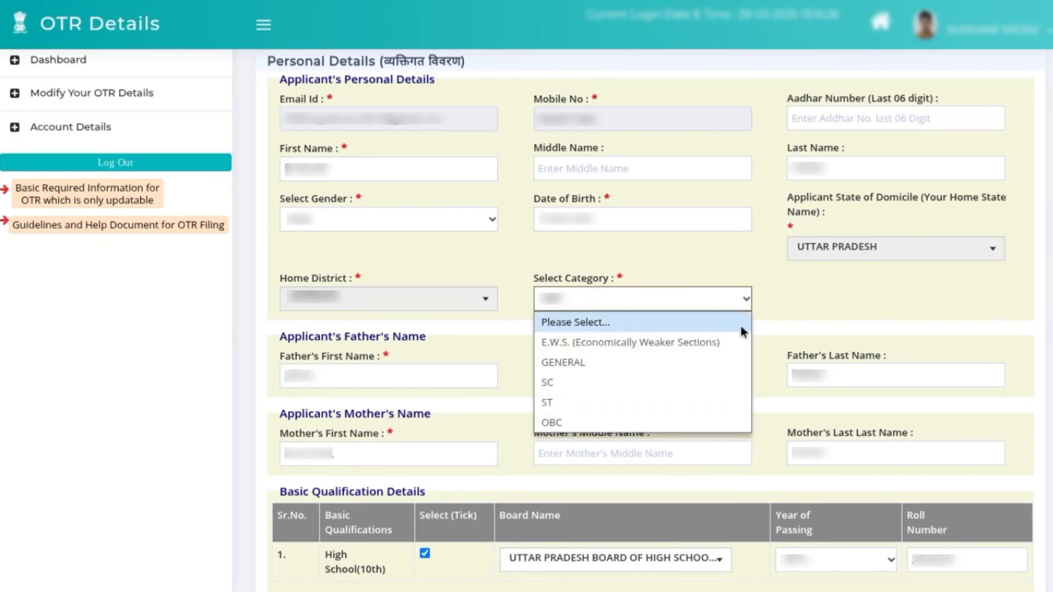
click(815, 305)
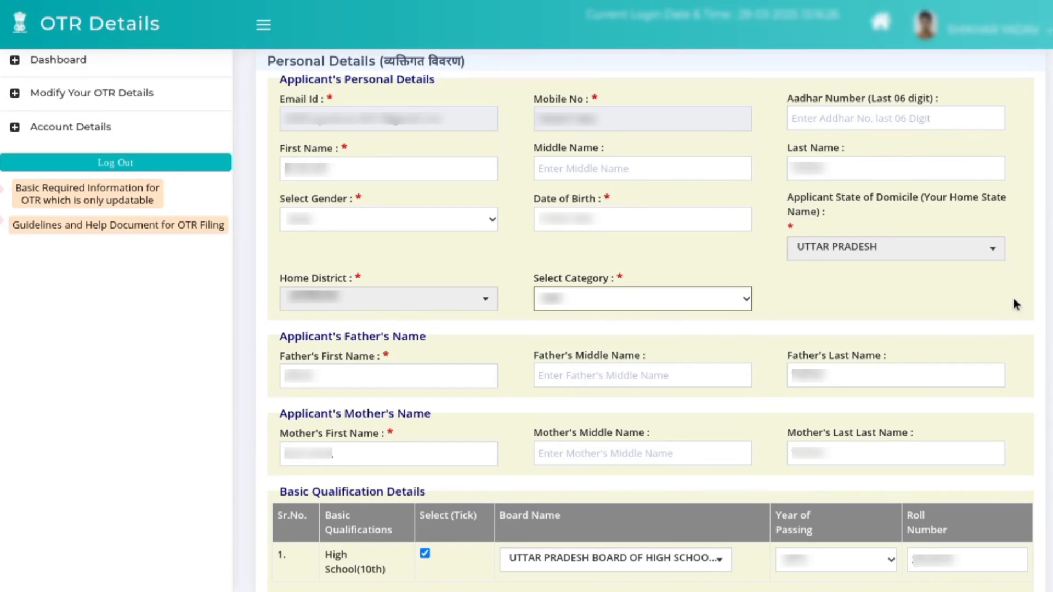
click(340, 377)
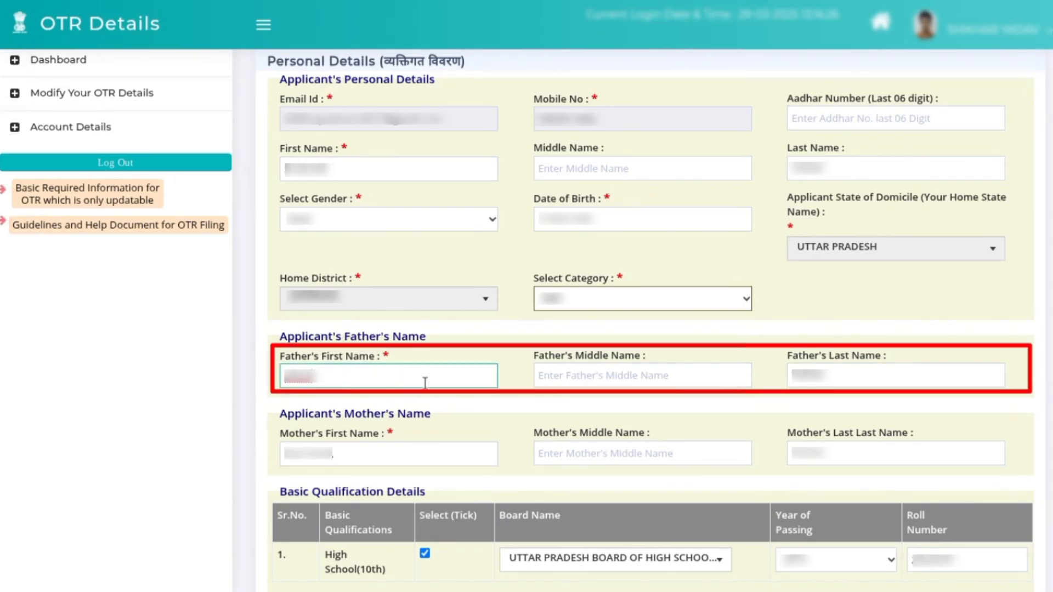
click(670, 377)
click(871, 382)
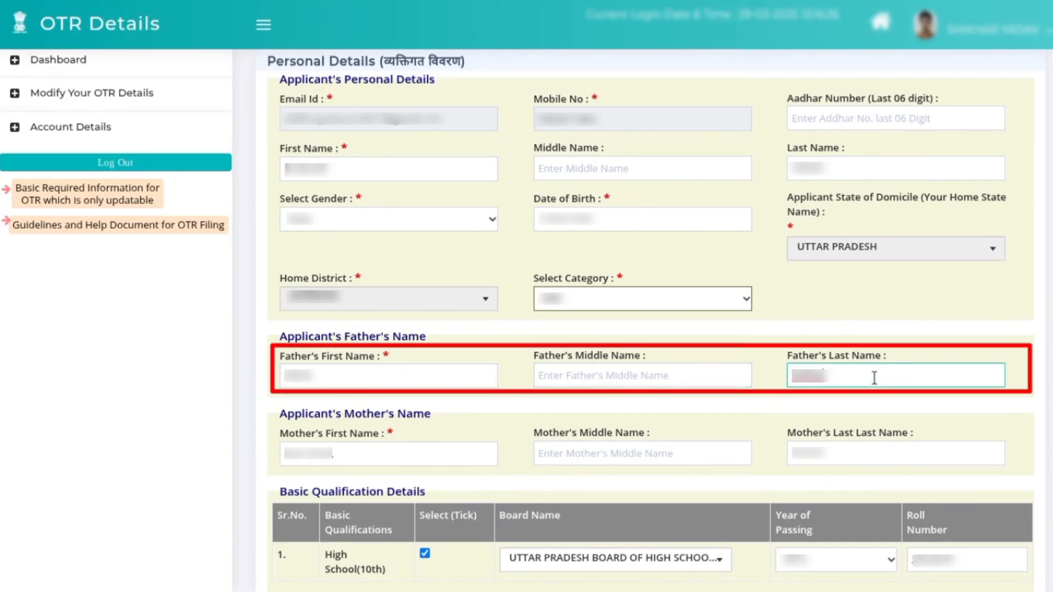
click(482, 455)
click(748, 454)
click(841, 456)
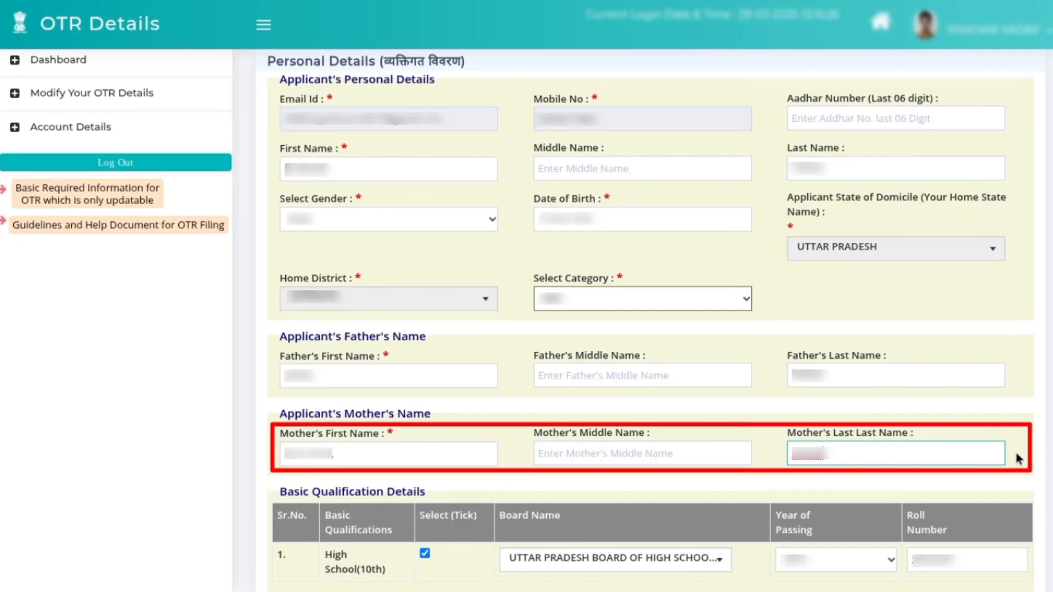
scroll(1017, 456, down, 5)
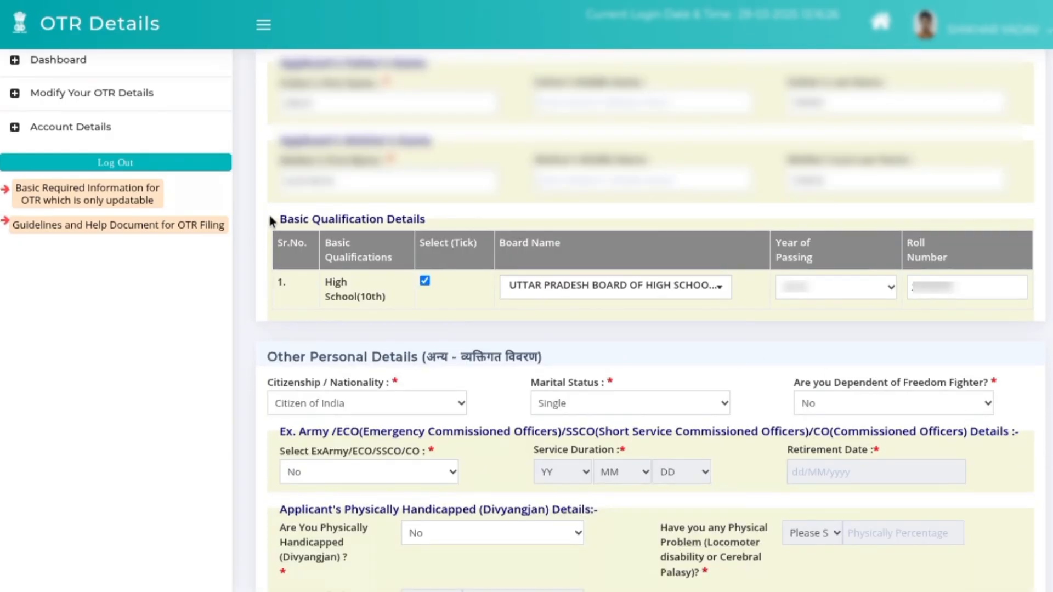
drag(274, 222, 448, 225)
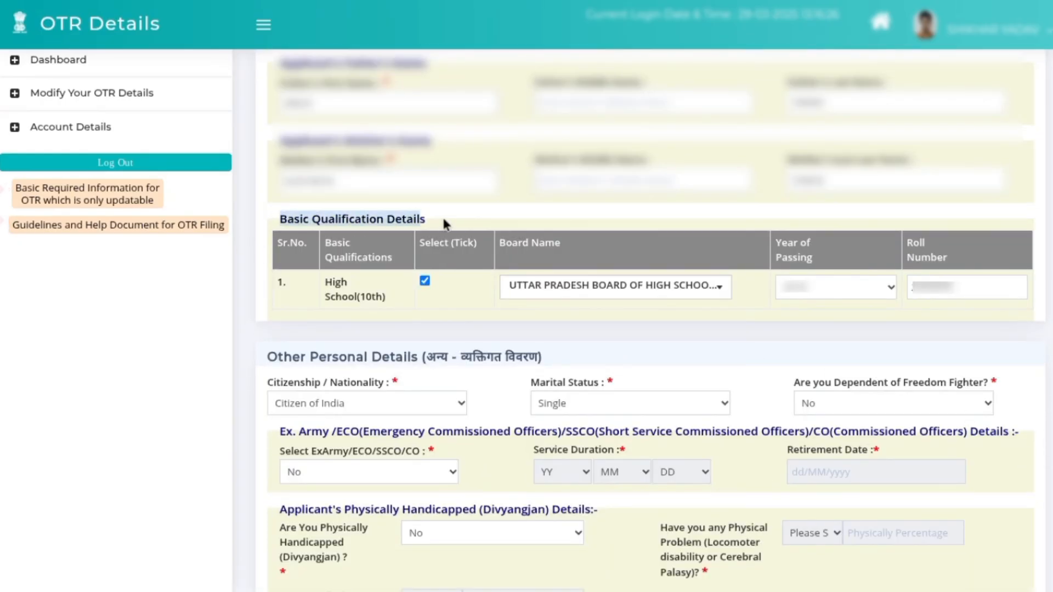
click(521, 344)
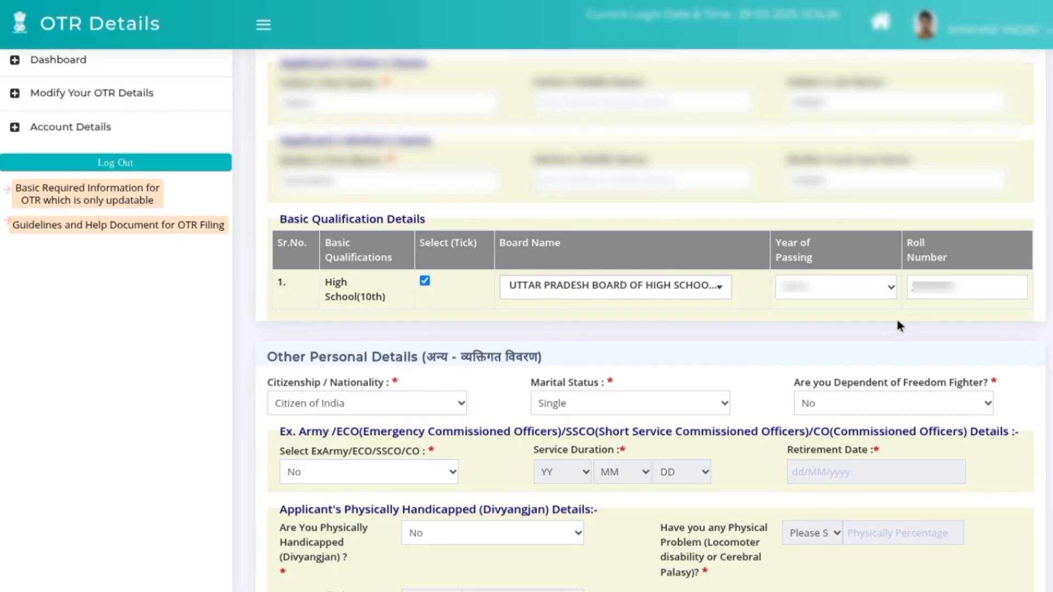
click(672, 288)
scroll(681, 379, down, 4)
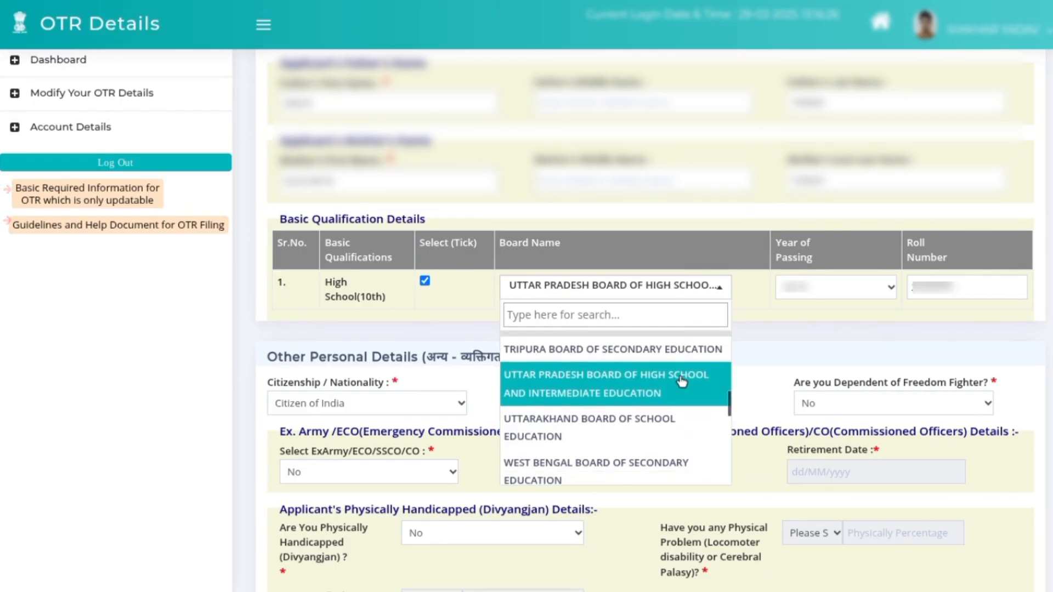
scroll(680, 379, up, 4)
click(680, 368)
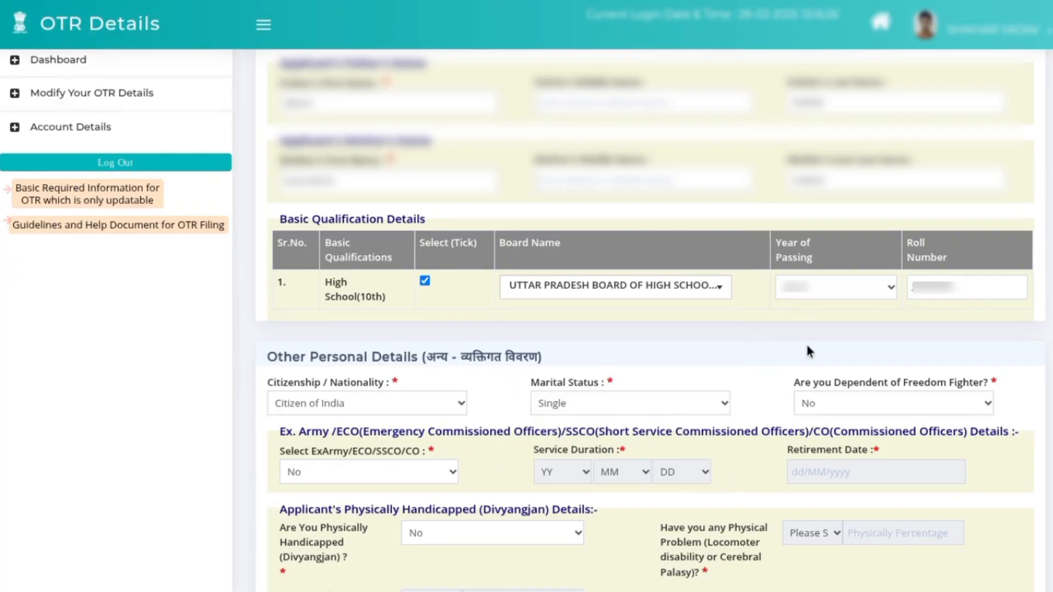
click(828, 284)
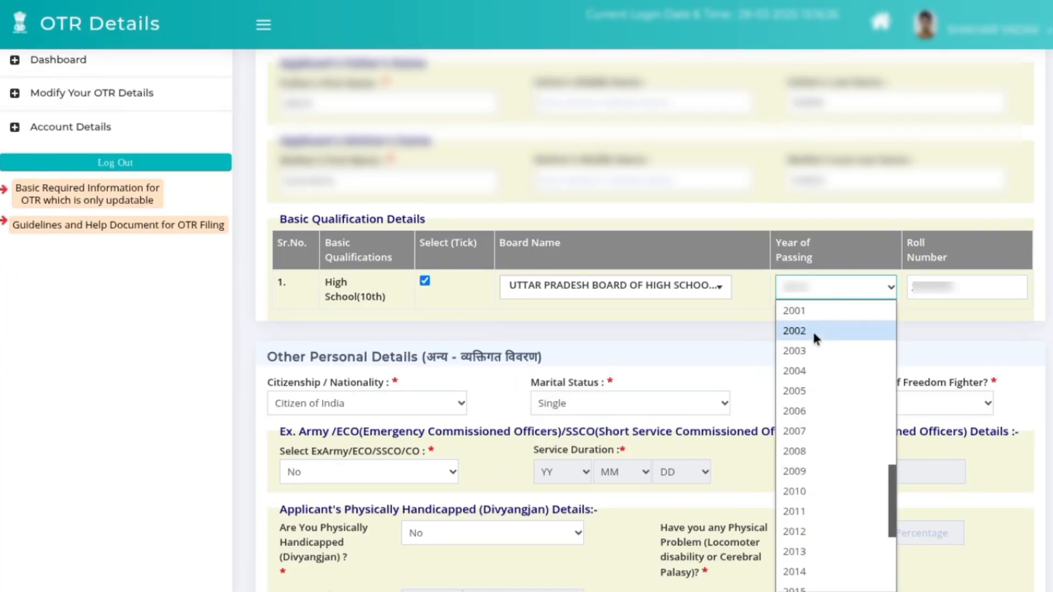
click(728, 344)
drag(977, 287, 926, 288)
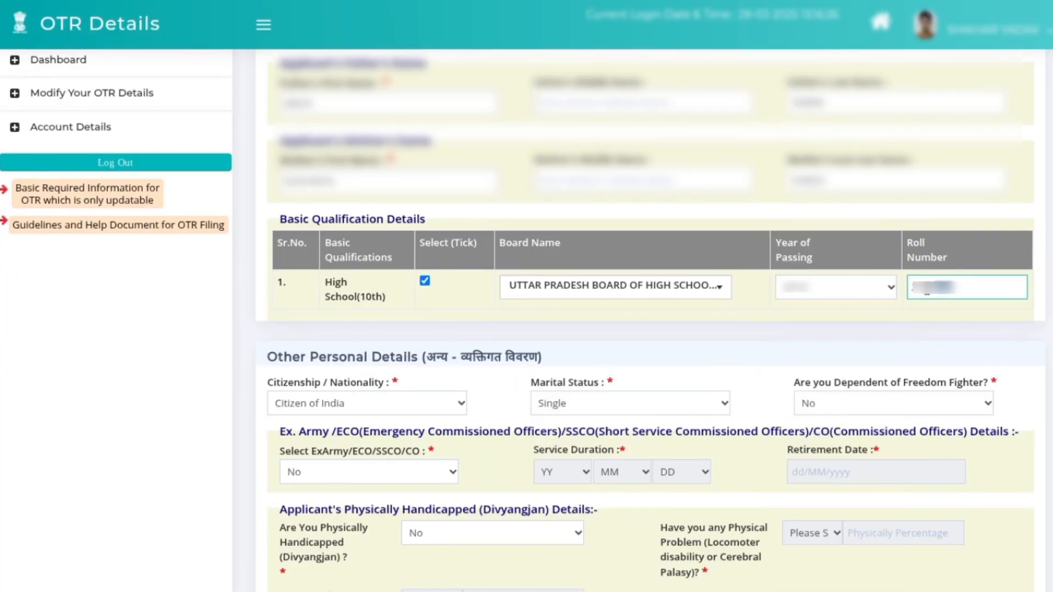
click(912, 316)
scroll(1019, 269, down, 5)
drag(268, 90, 581, 86)
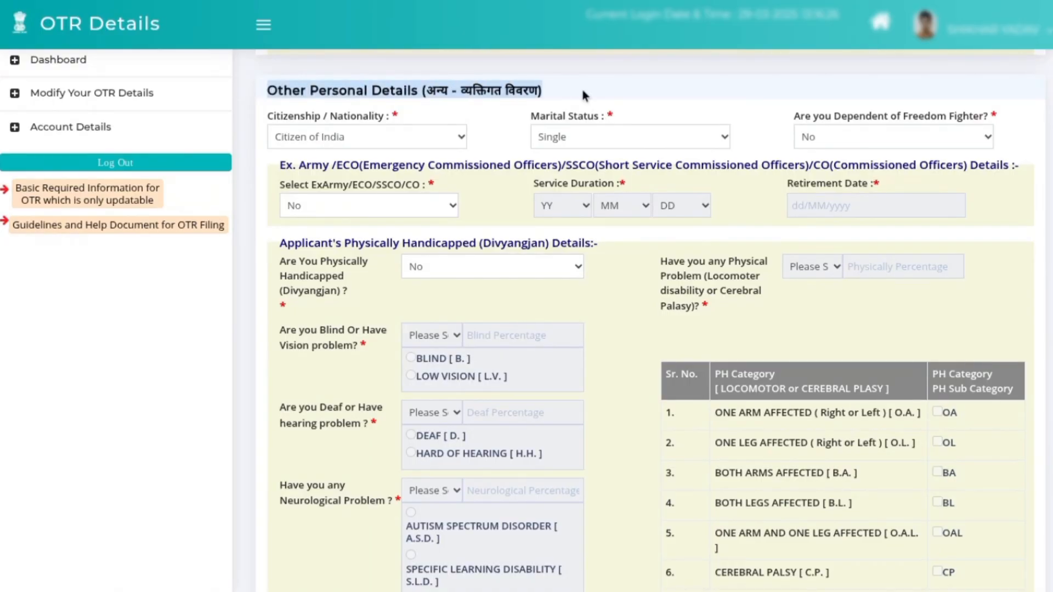
click(584, 87)
click(429, 136)
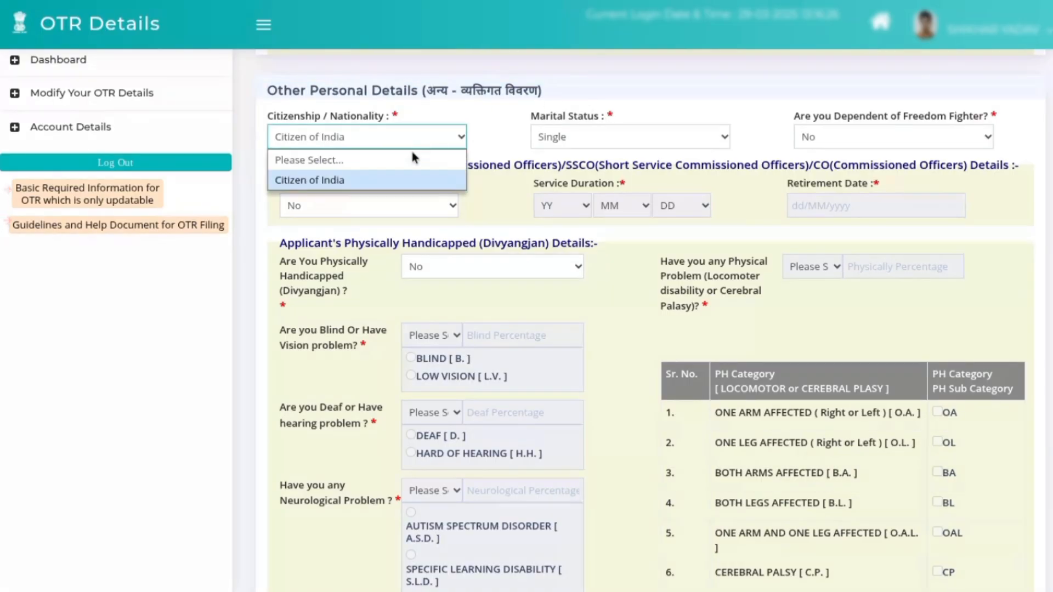
click(578, 91)
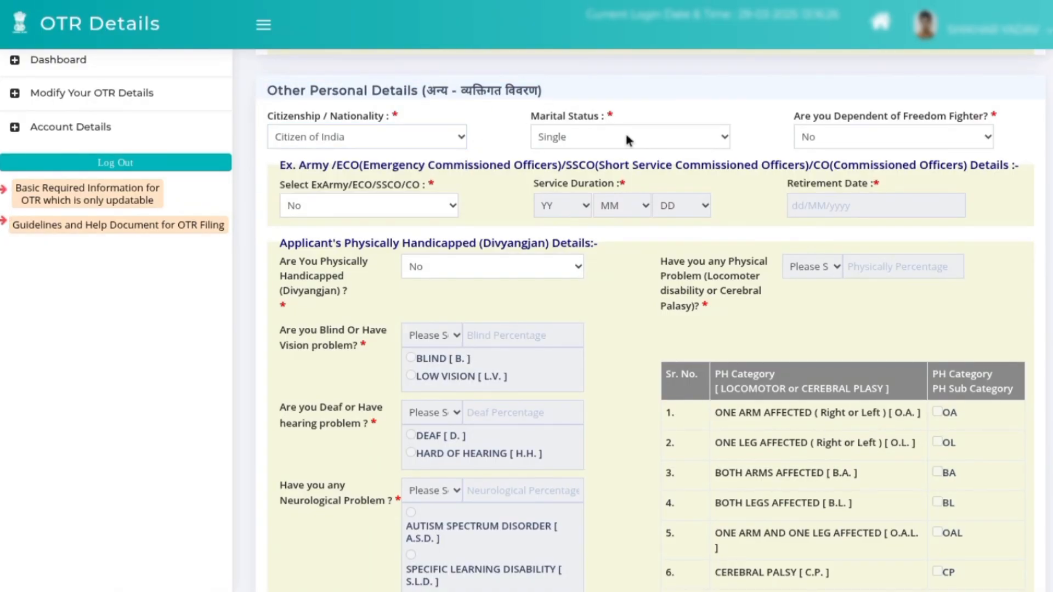
click(660, 135)
click(725, 98)
click(832, 141)
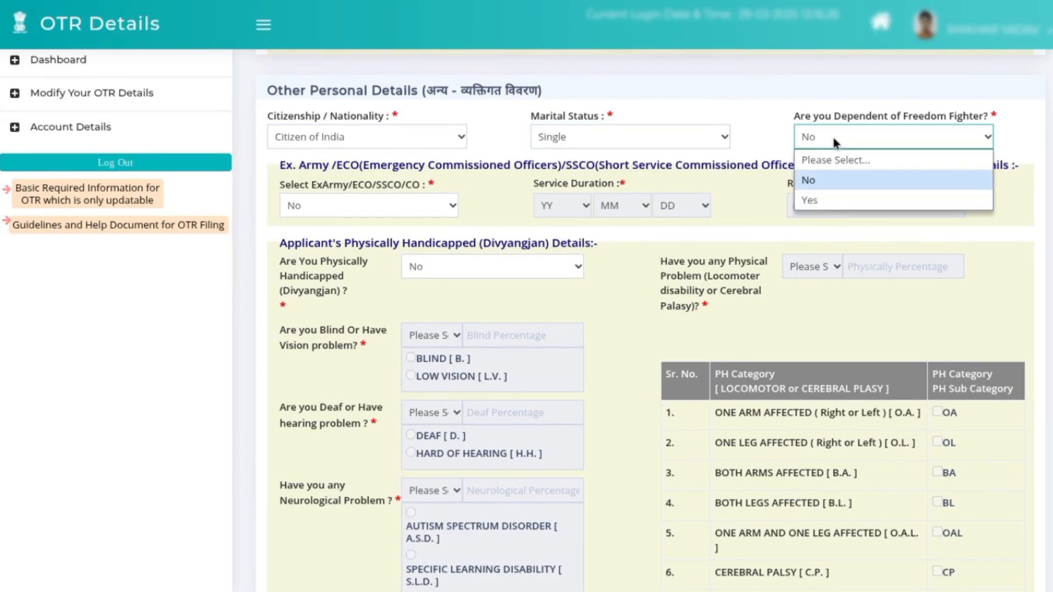
click(824, 181)
click(403, 210)
click(470, 211)
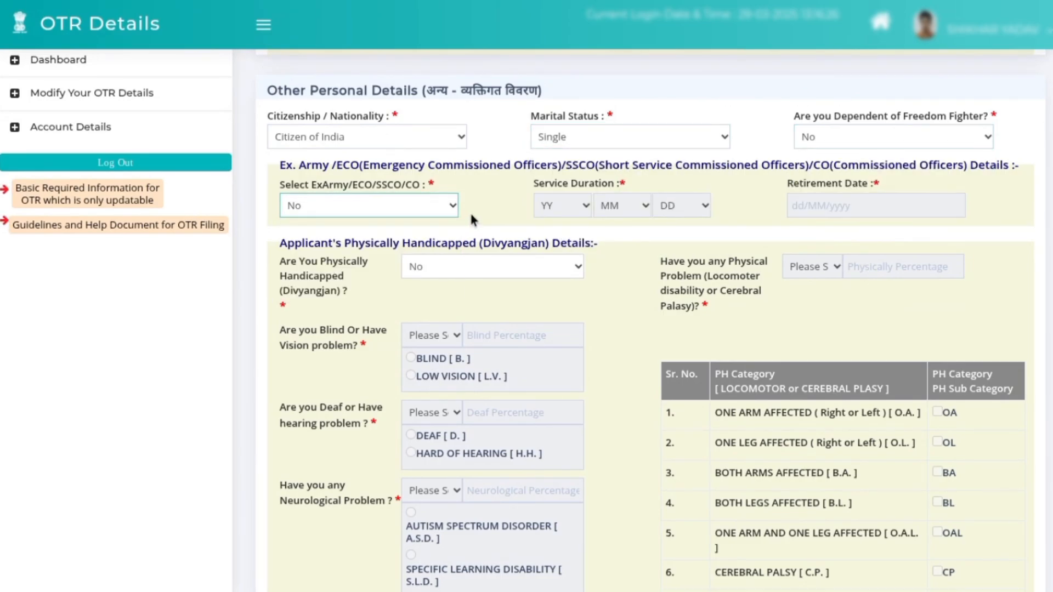
click(470, 266)
click(481, 309)
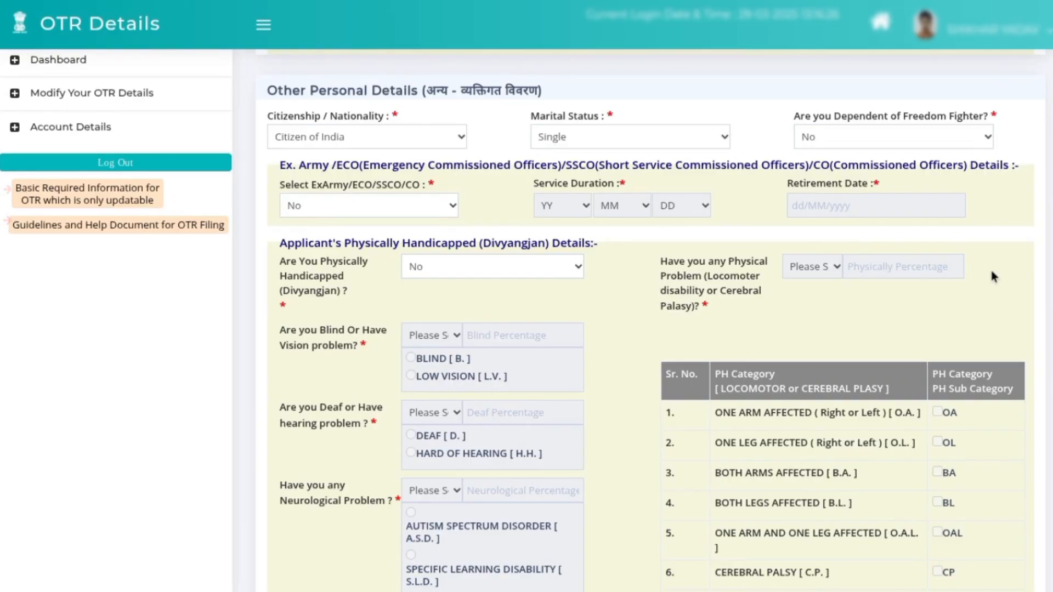
scroll(1019, 262, down, 5)
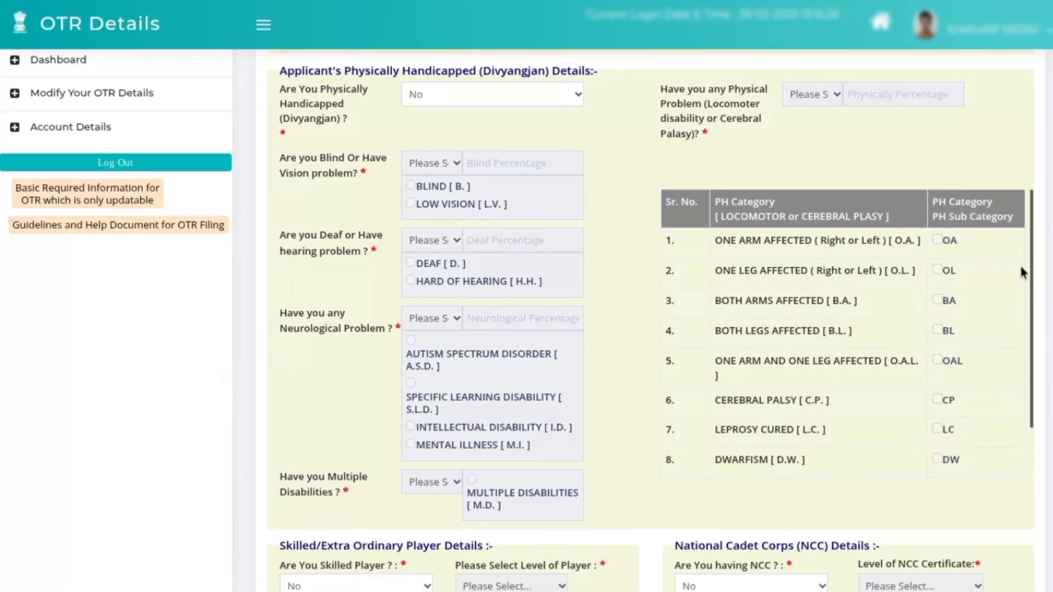
scroll(1030, 277, down, 4)
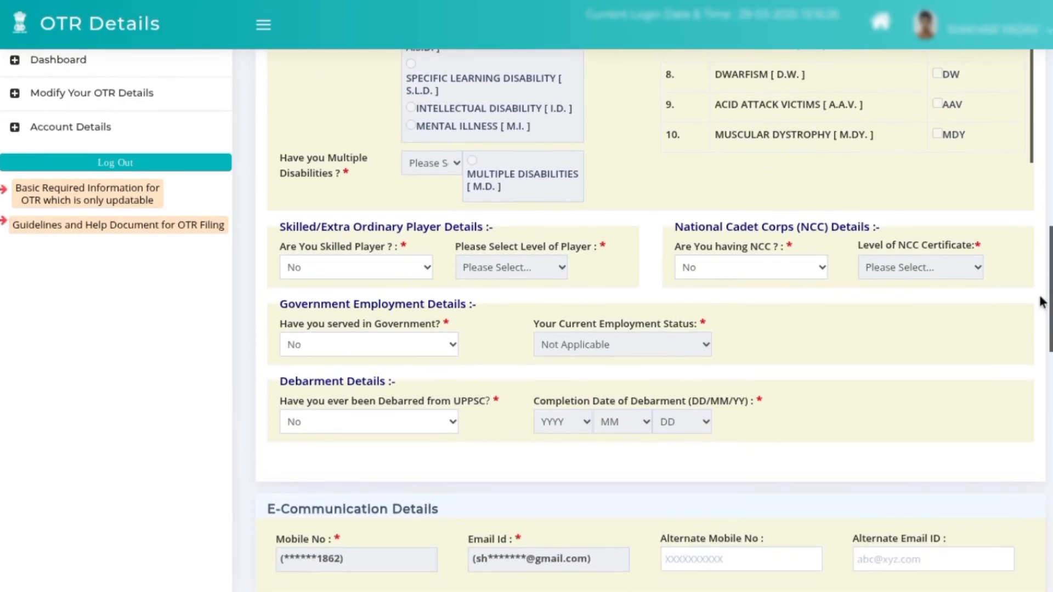
click(775, 266)
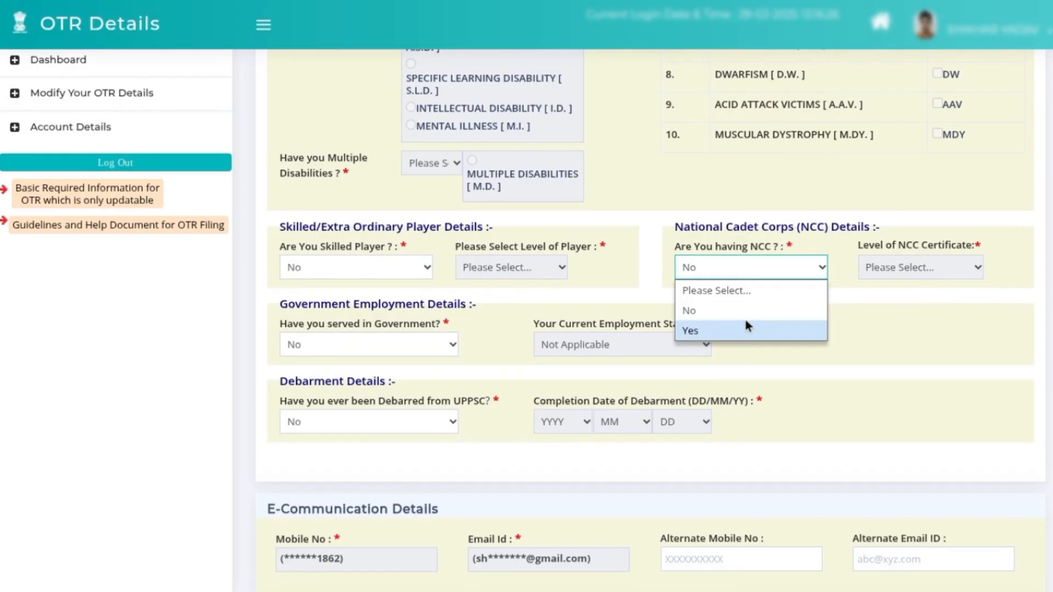
click(759, 351)
click(350, 346)
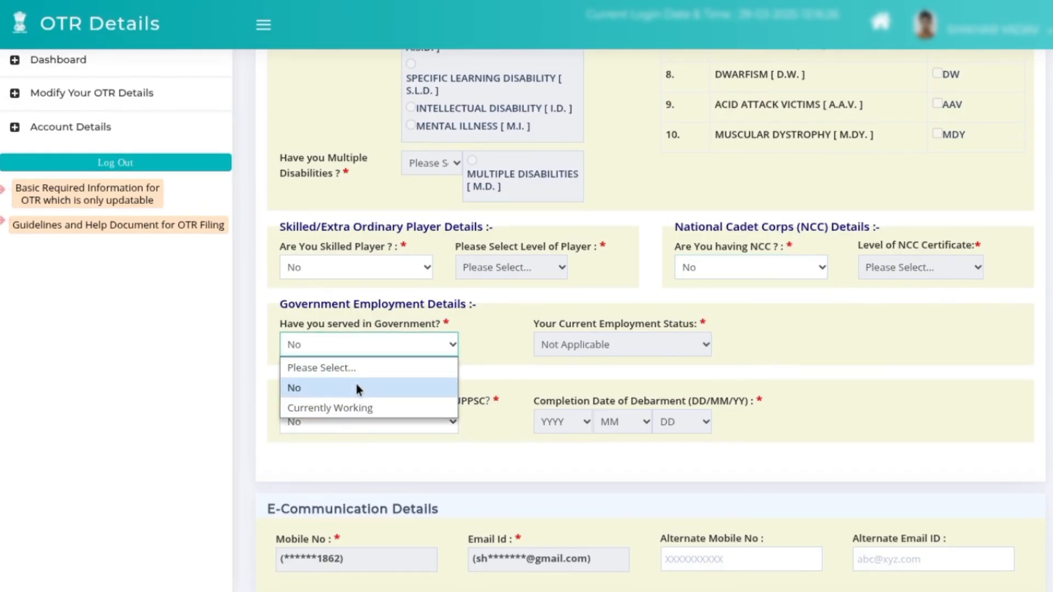
click(233, 383)
click(386, 424)
click(386, 422)
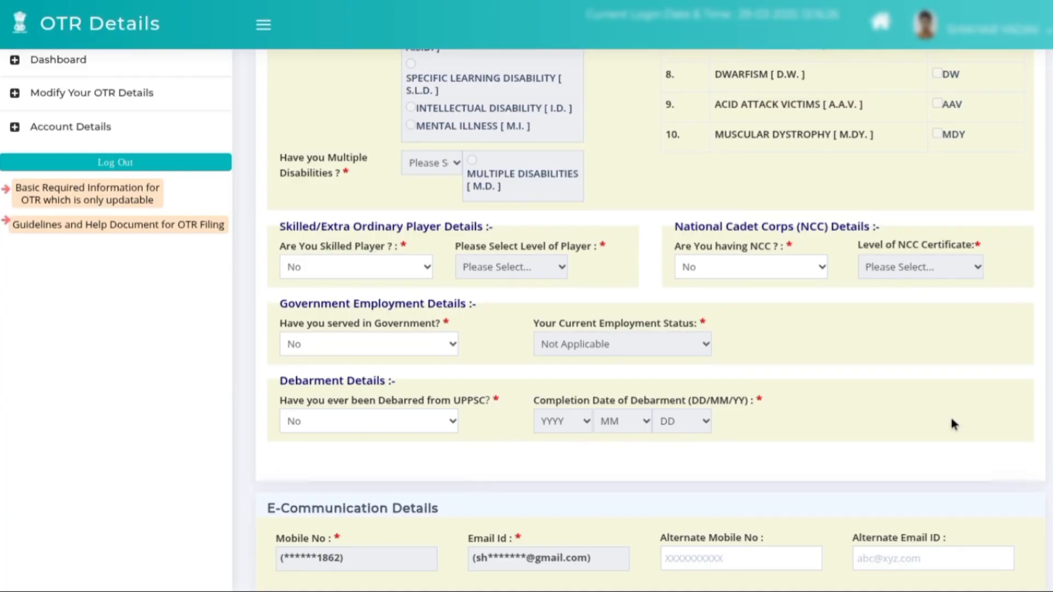
scroll(1006, 405, down, 7)
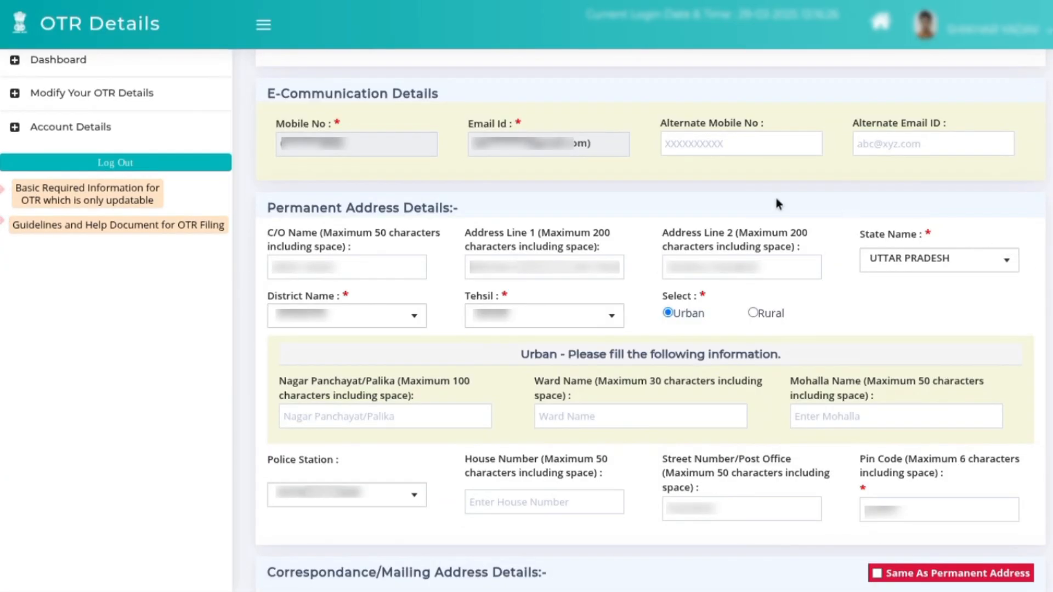
drag(267, 207, 489, 212)
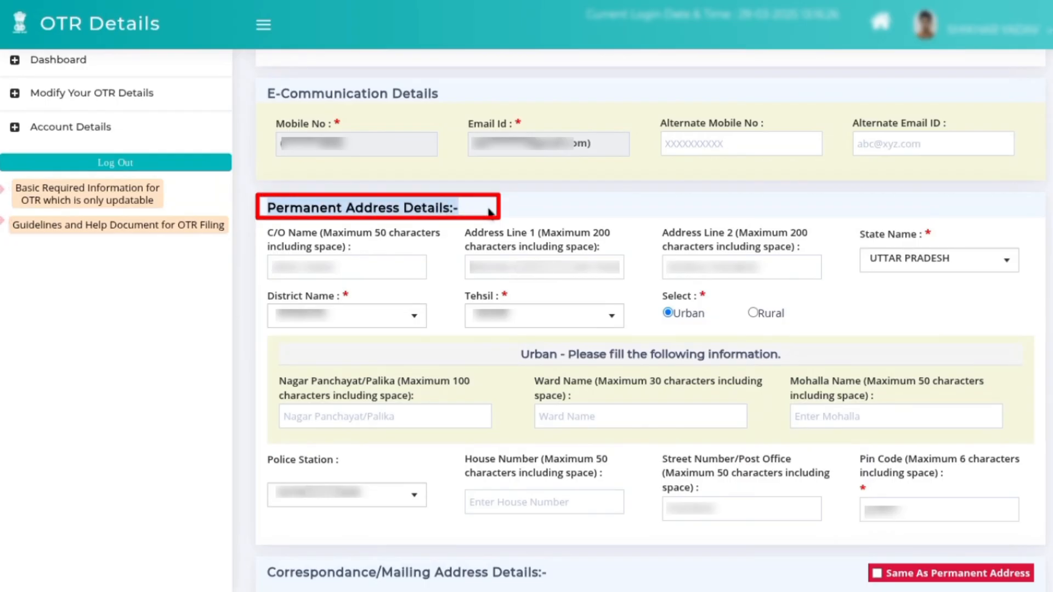
drag(267, 572, 577, 574)
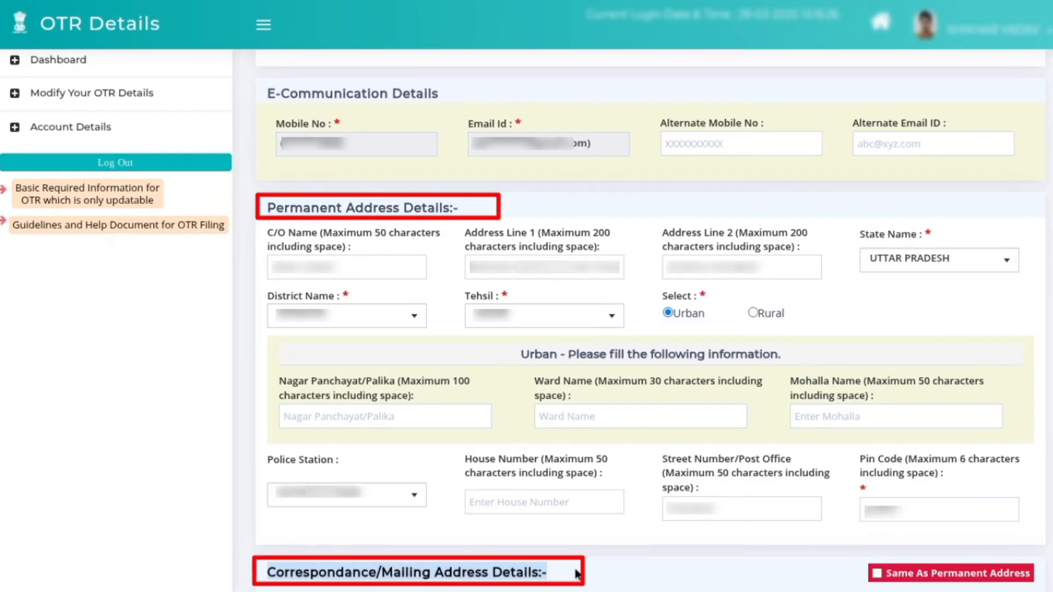
click(586, 564)
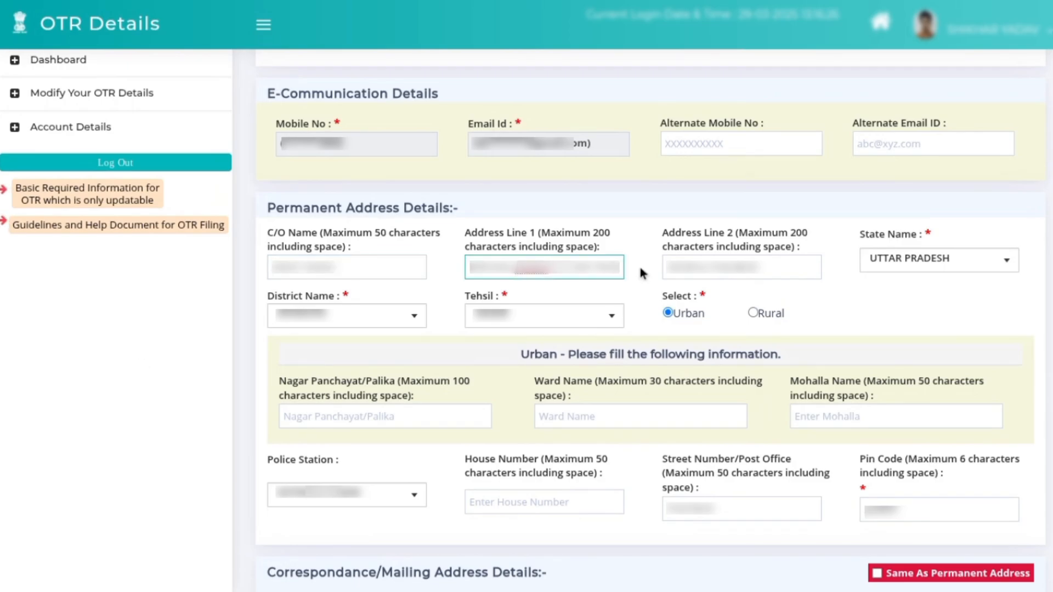
click(910, 262)
click(340, 312)
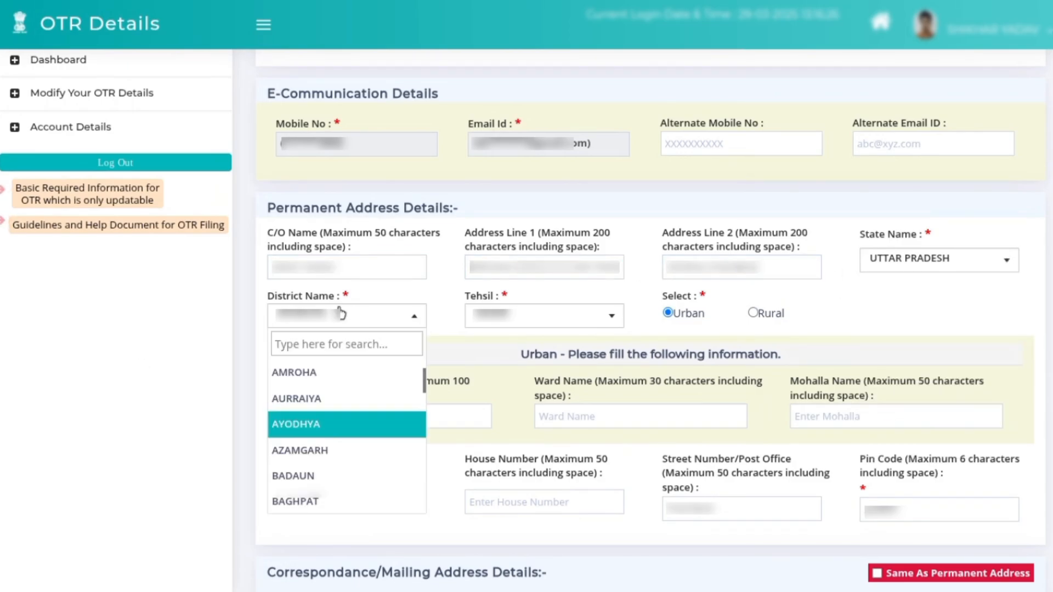
click(188, 318)
click(548, 314)
click(906, 327)
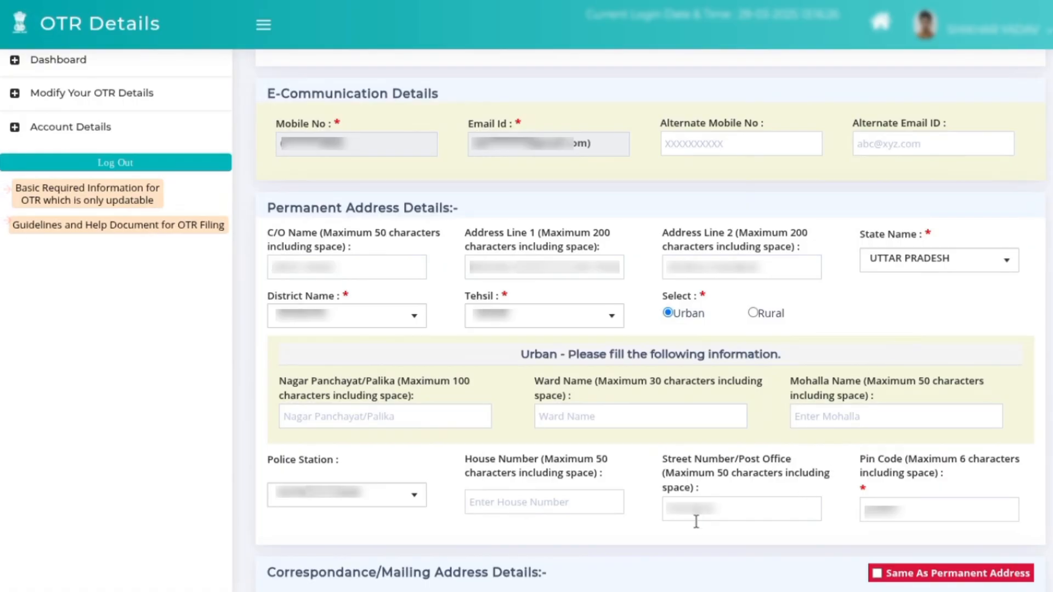
click(391, 496)
click(991, 460)
scroll(1033, 441, down, 1)
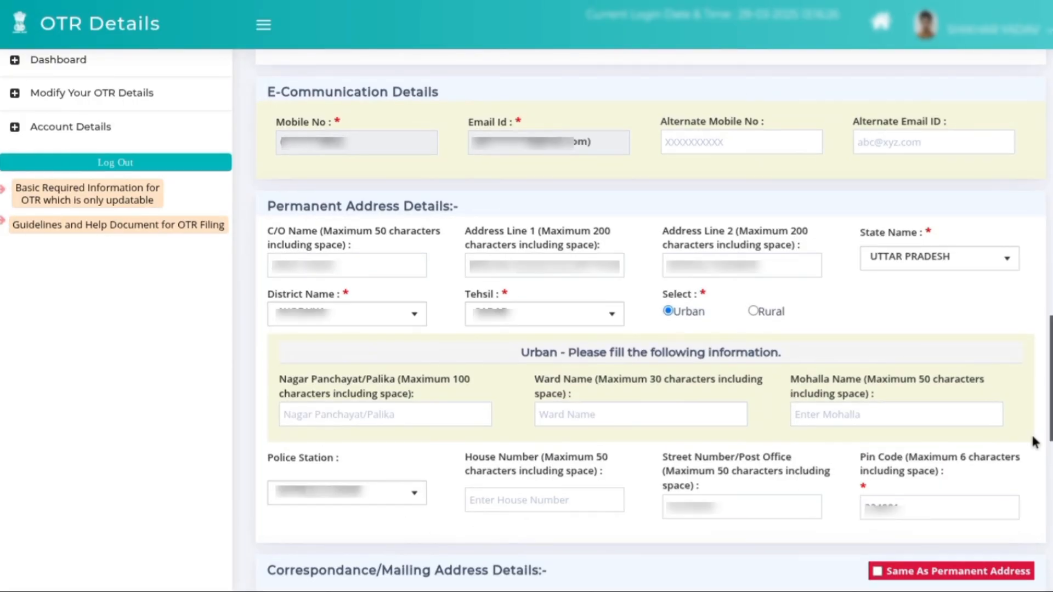
scroll(1035, 442, down, 7)
drag(267, 169, 557, 175)
click(597, 167)
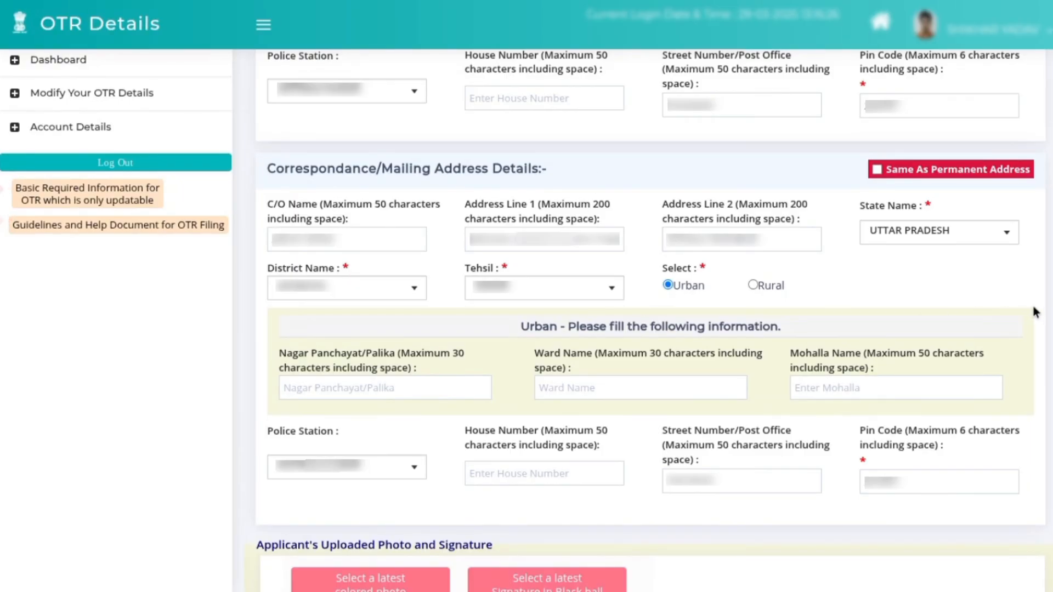
scroll(1035, 312, down, 5)
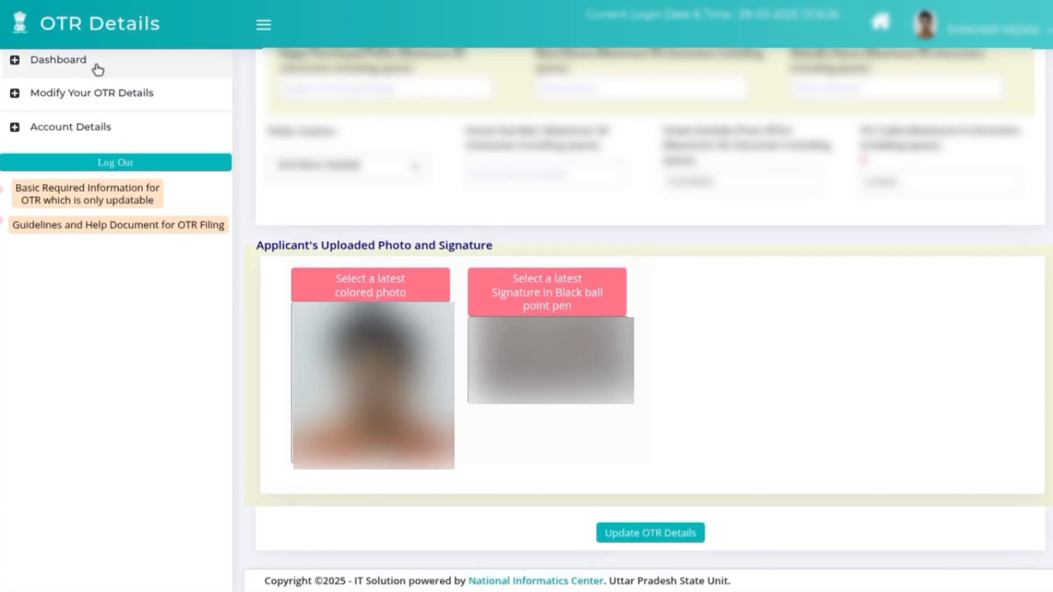
Open 'Print Your OTR Details' under 'Modify Your OTR Details' in the sidebar
click(86, 102)
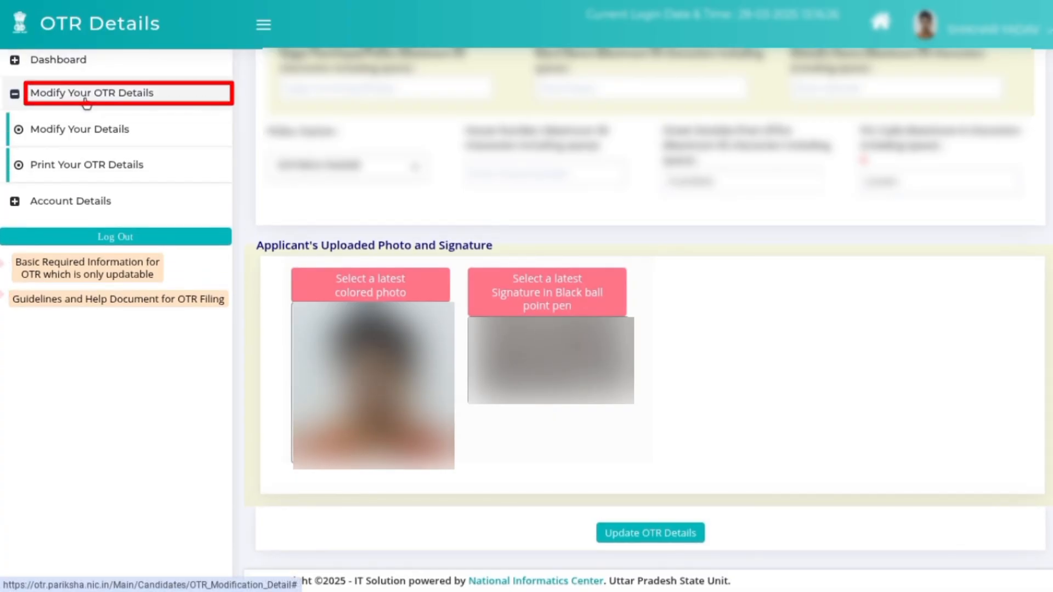
click(58, 164)
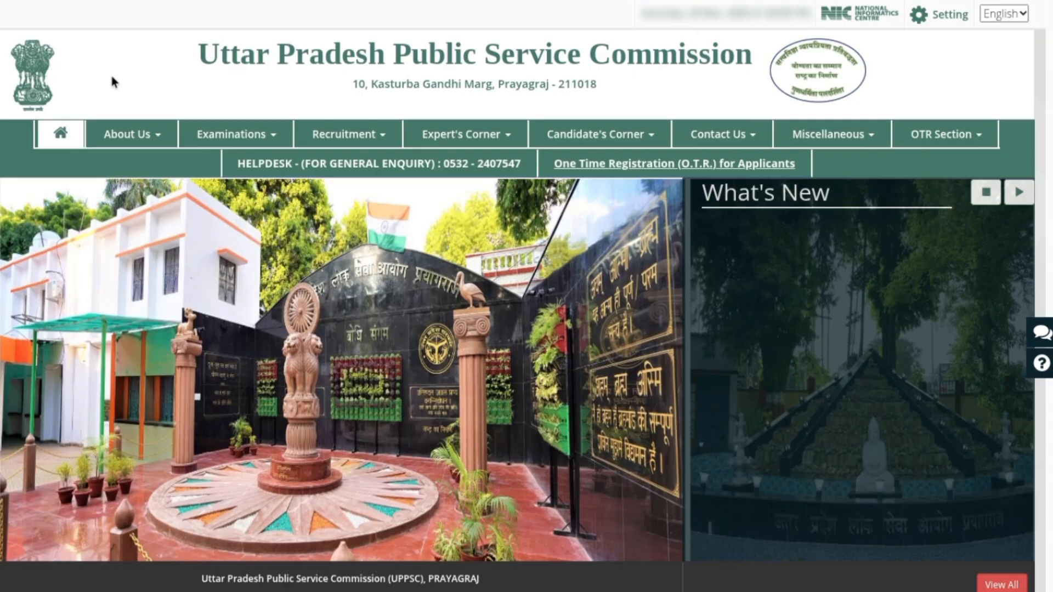
Log in through Candidate Dashboard Login with the account password to view the PCS application
scroll(218, 358, down, 5)
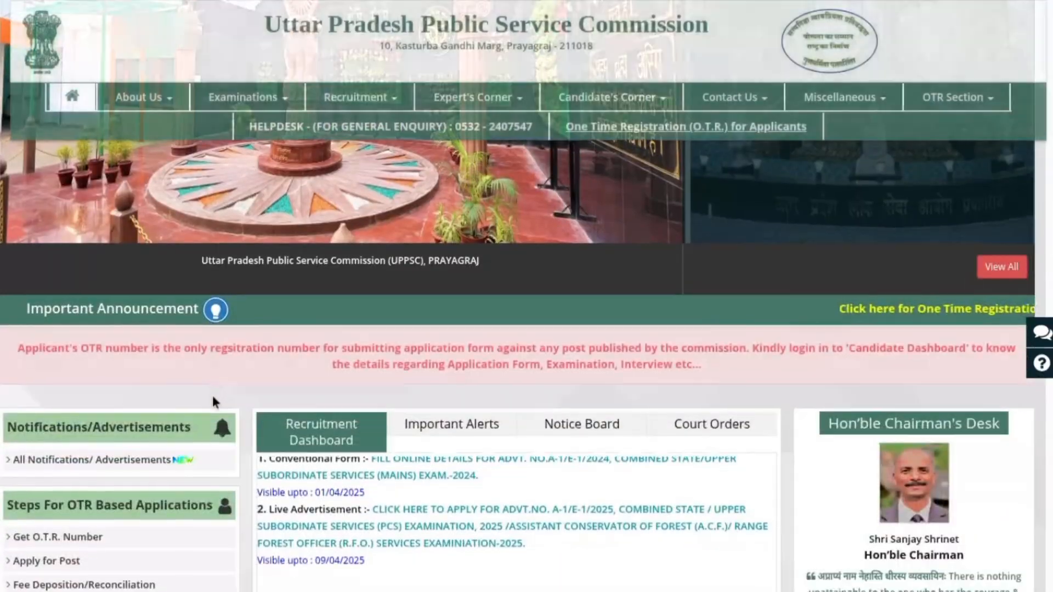
scroll(212, 396, down, 3)
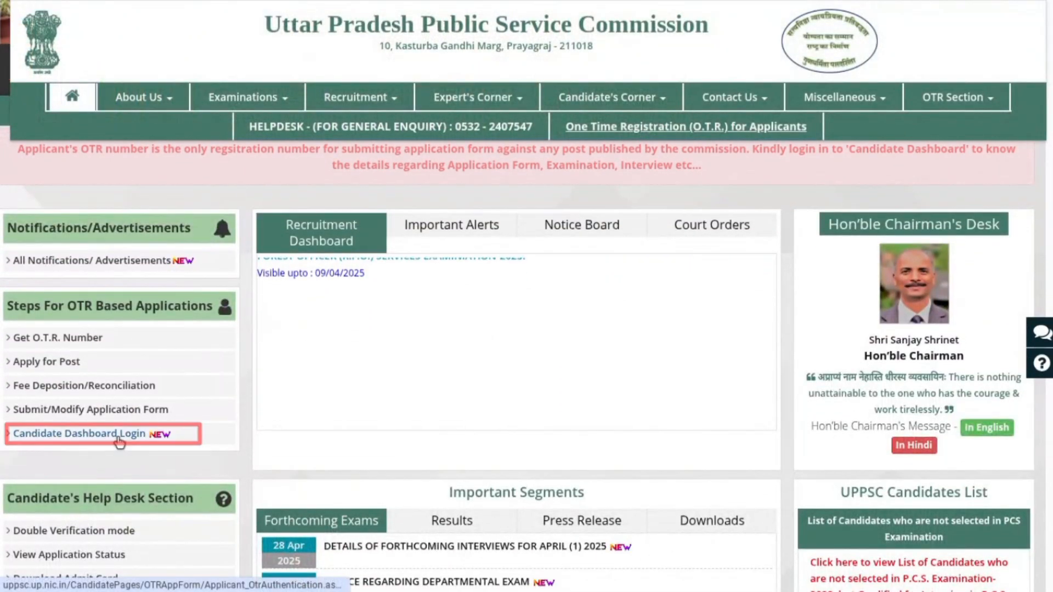
click(119, 442)
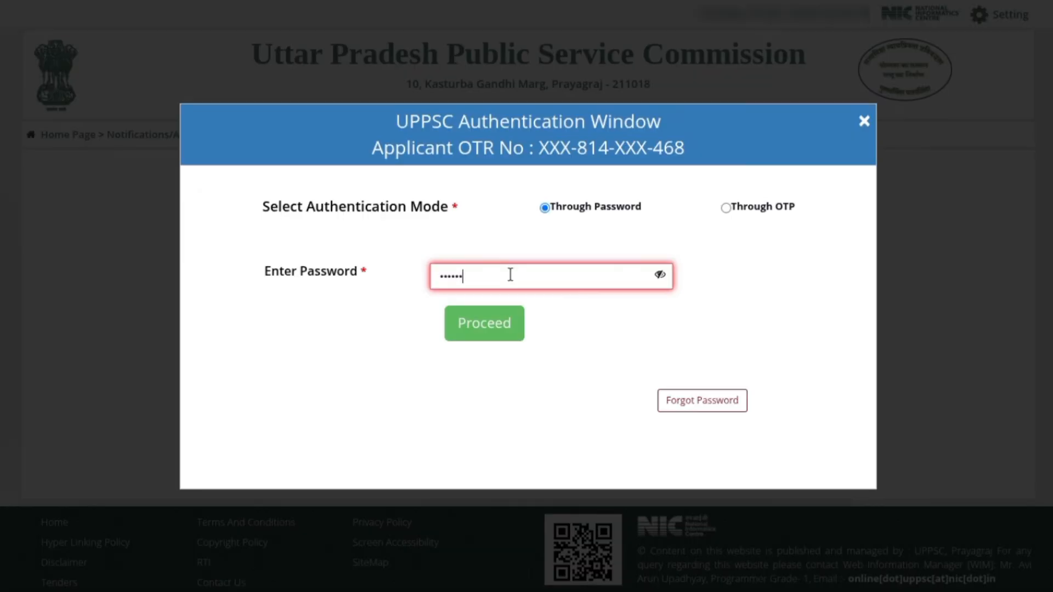
click(507, 314)
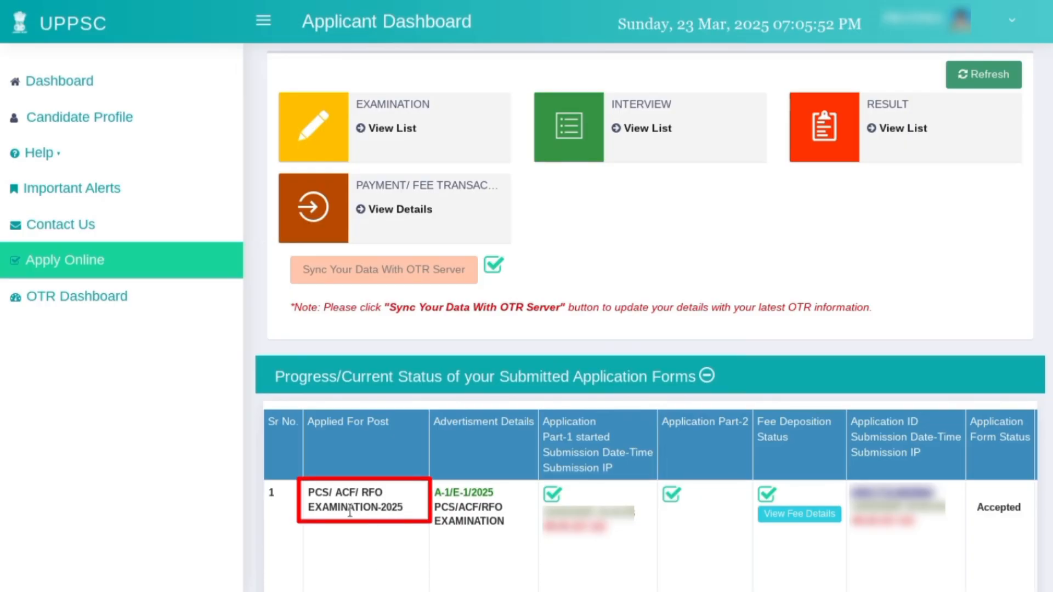
scroll(350, 511, right, 3)
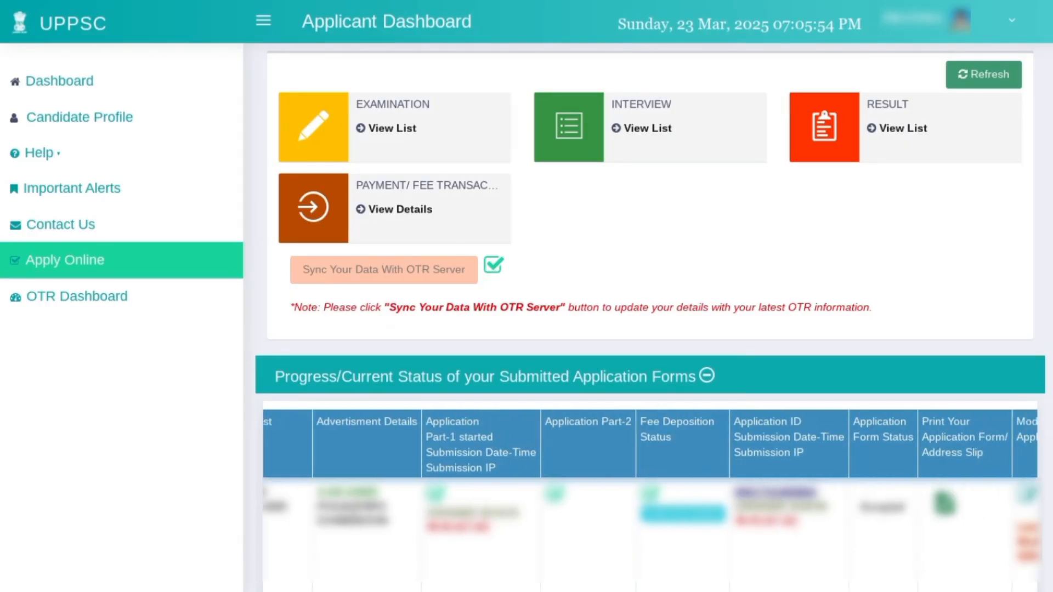
scroll(611, 518, right, 3)
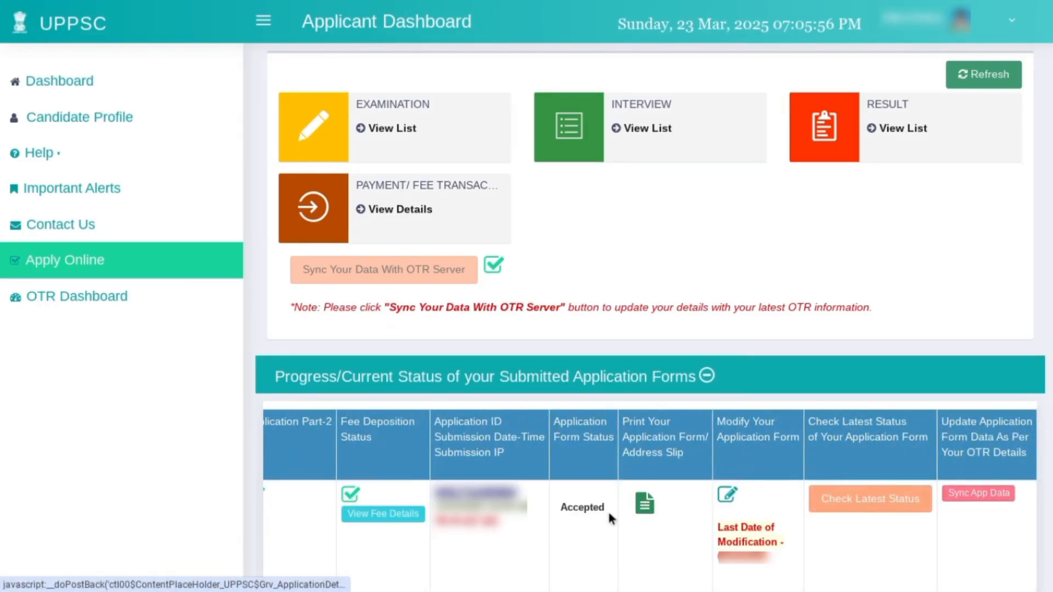
click(643, 506)
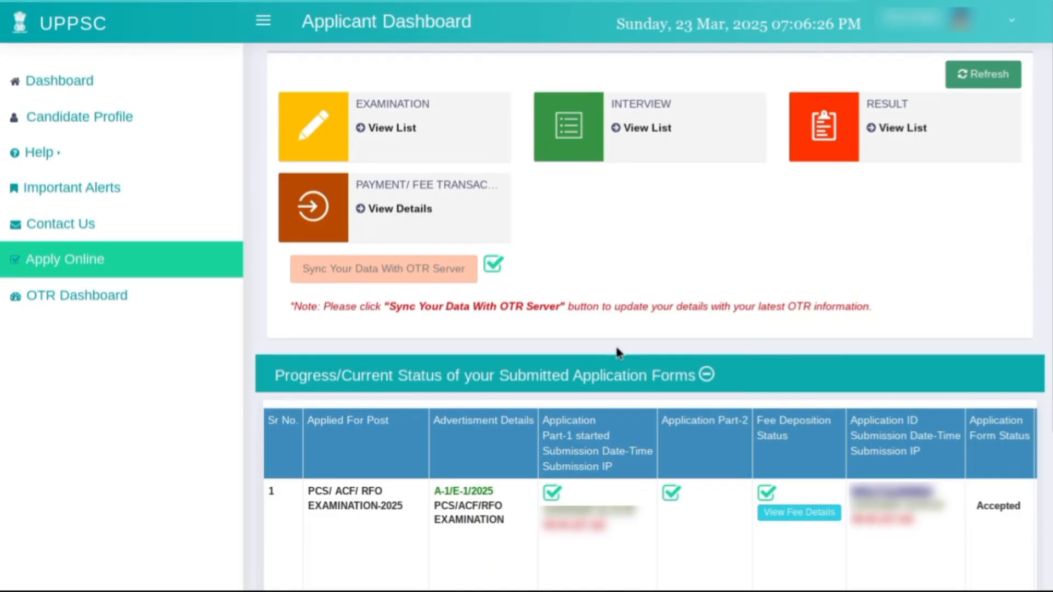
scroll(698, 529, right, 5)
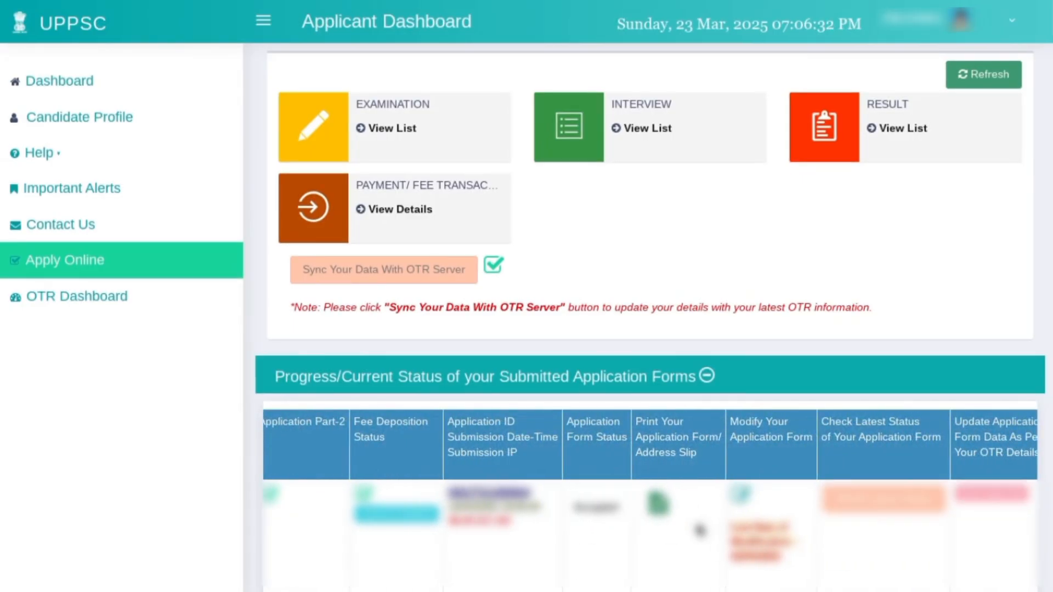
scroll(698, 529, right, 1)
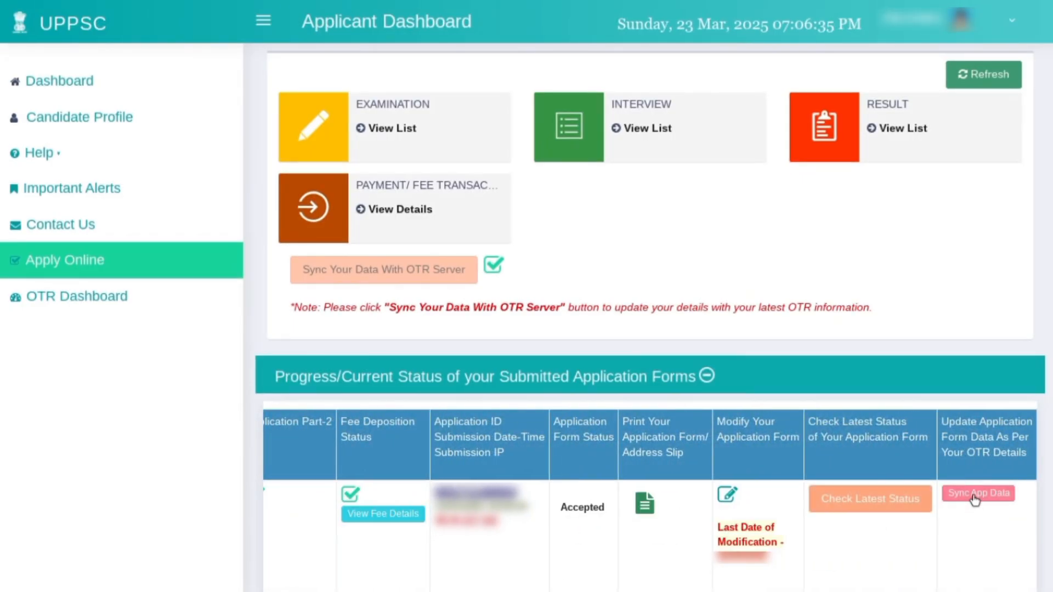